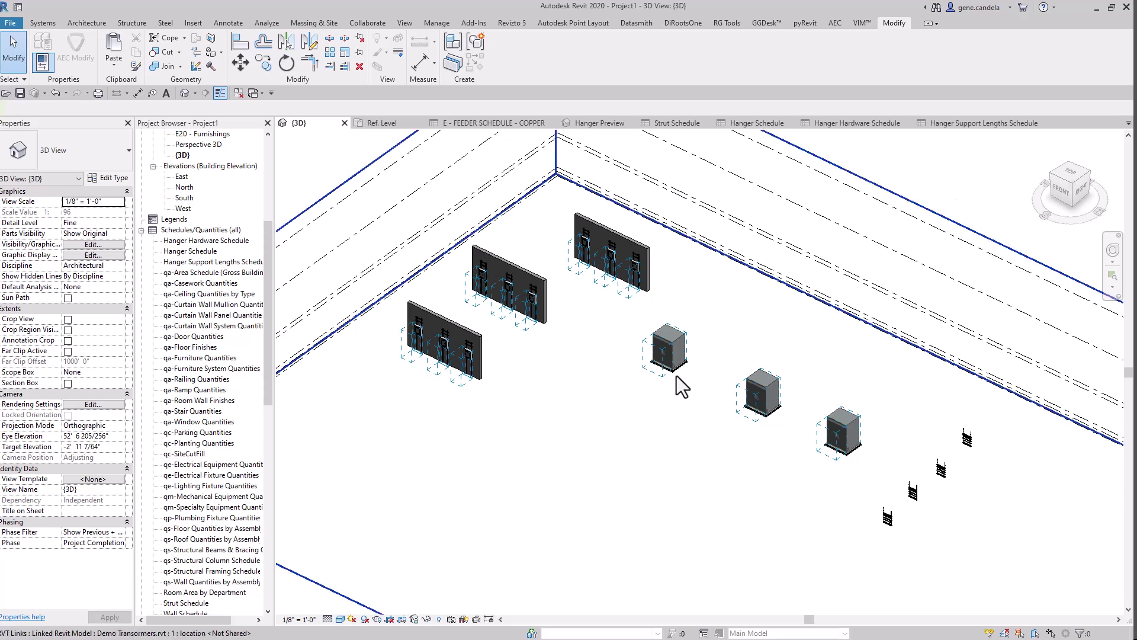
Select a single transformer inside the linked Demo Transformers model using Tab.
left_click(794, 375)
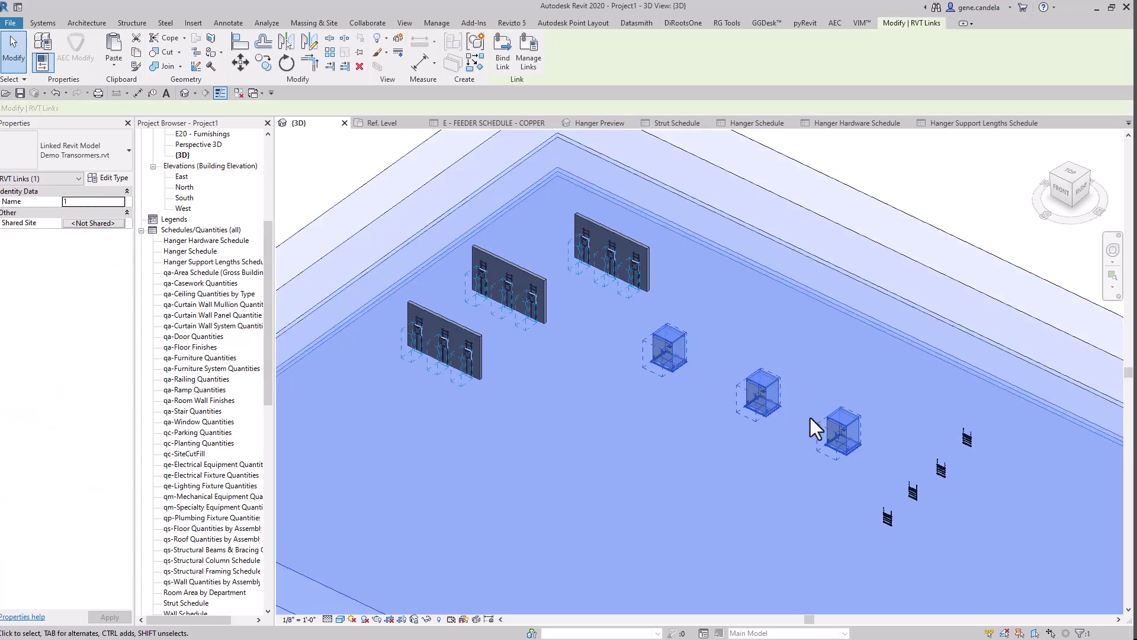
left_click(950, 178)
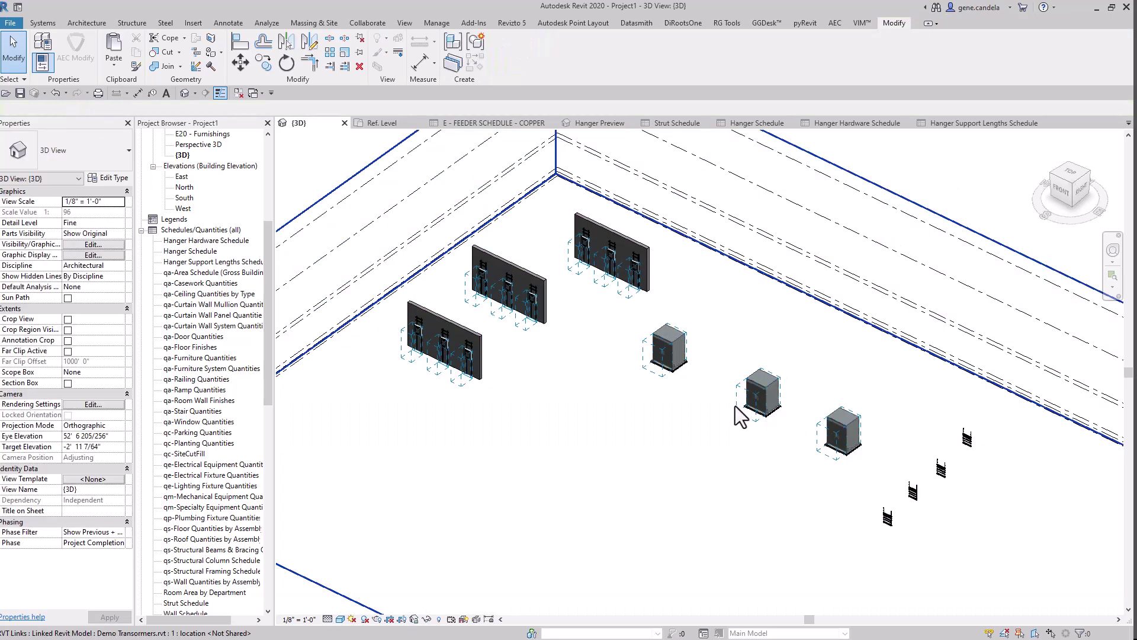
left_click(766, 389)
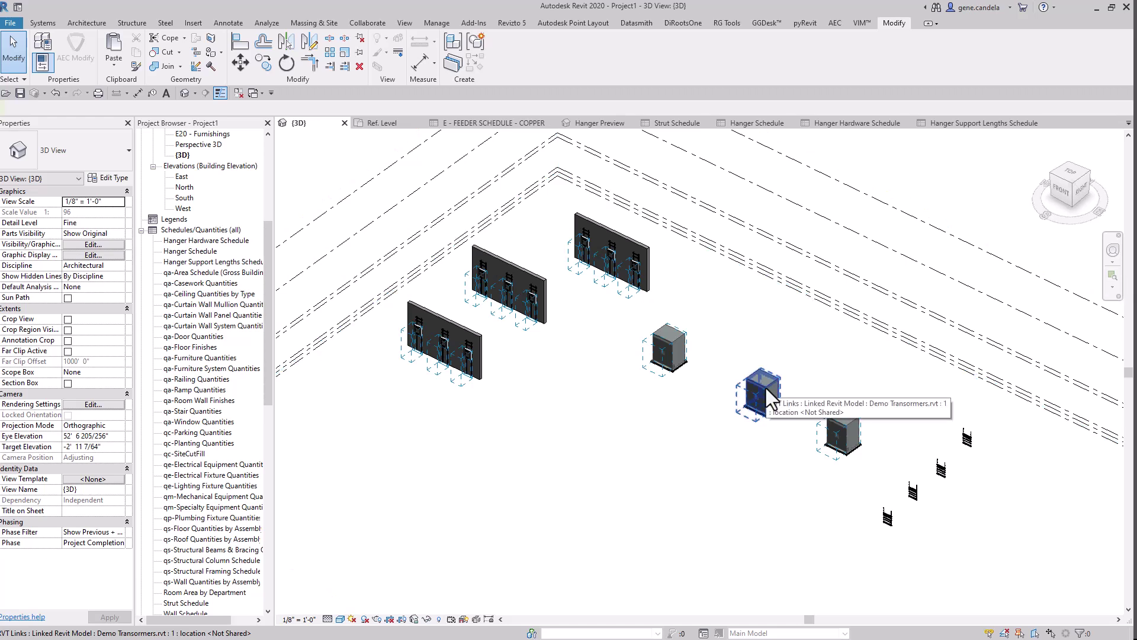
left_click(766, 389)
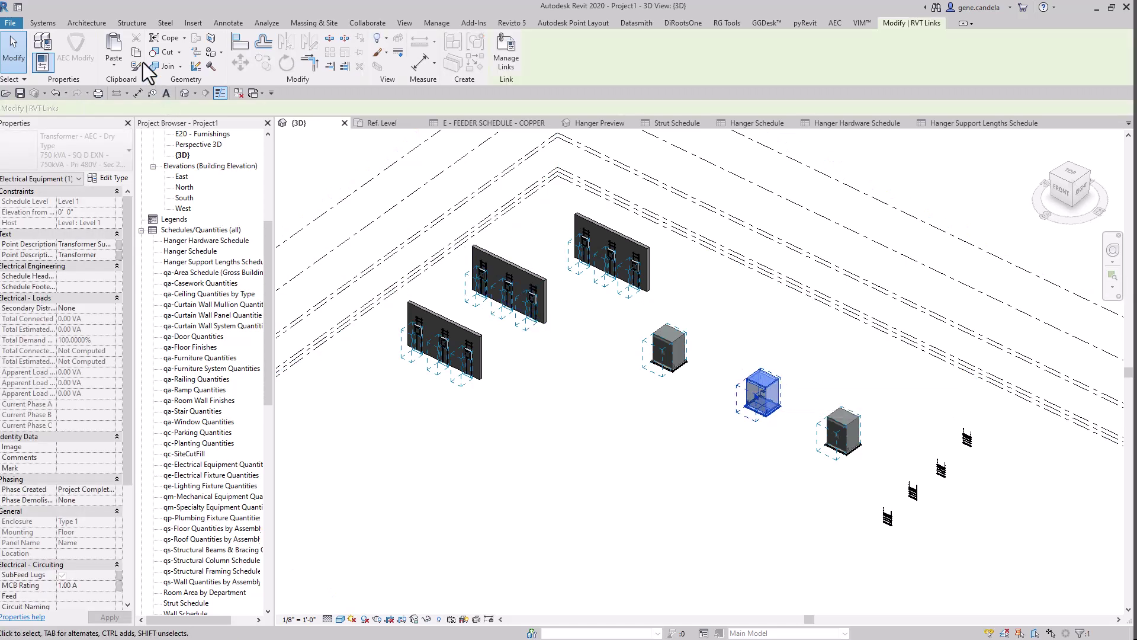
Paste the transformer Aligned to Same Place, accept duplicate types, and drag the copy down-left.
left_click(108, 65)
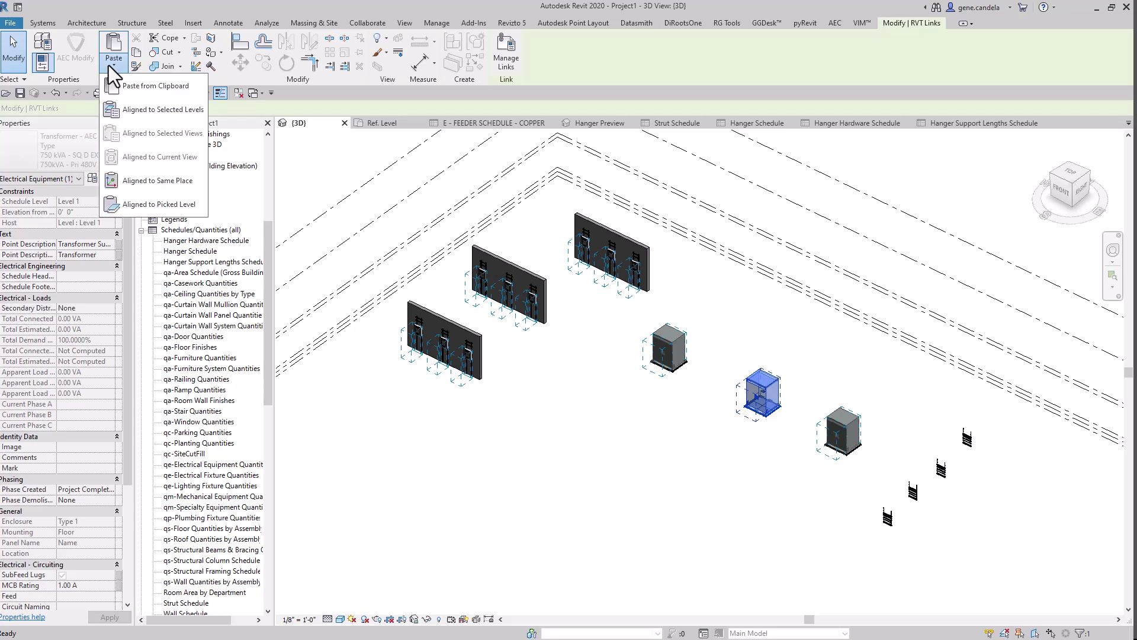
left_click(165, 180)
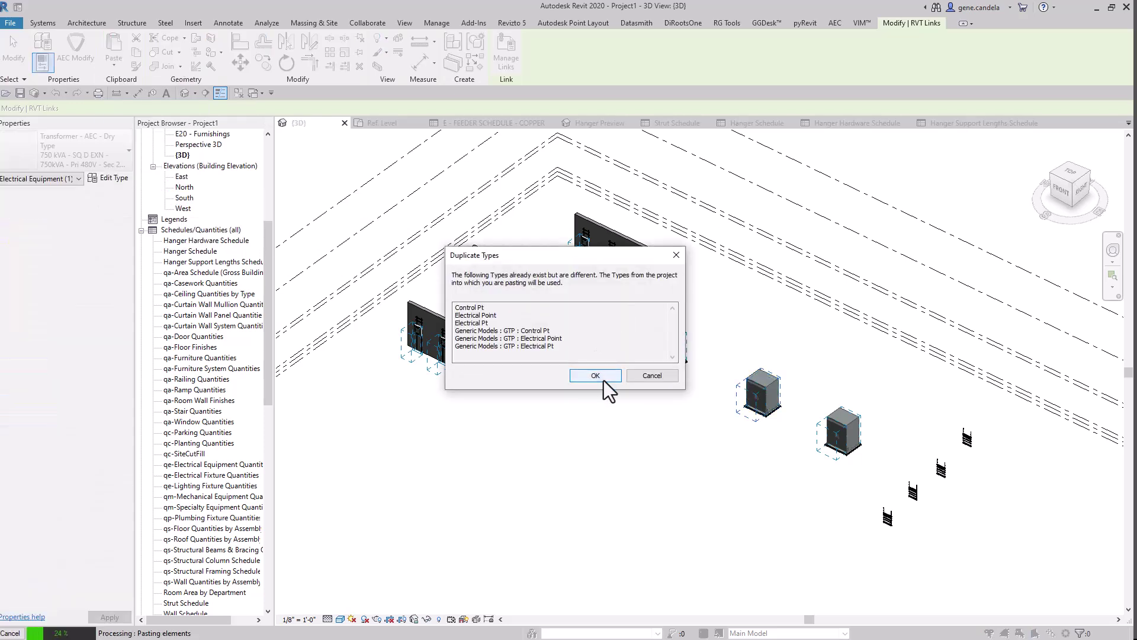
left_click(603, 381)
left_click(756, 396)
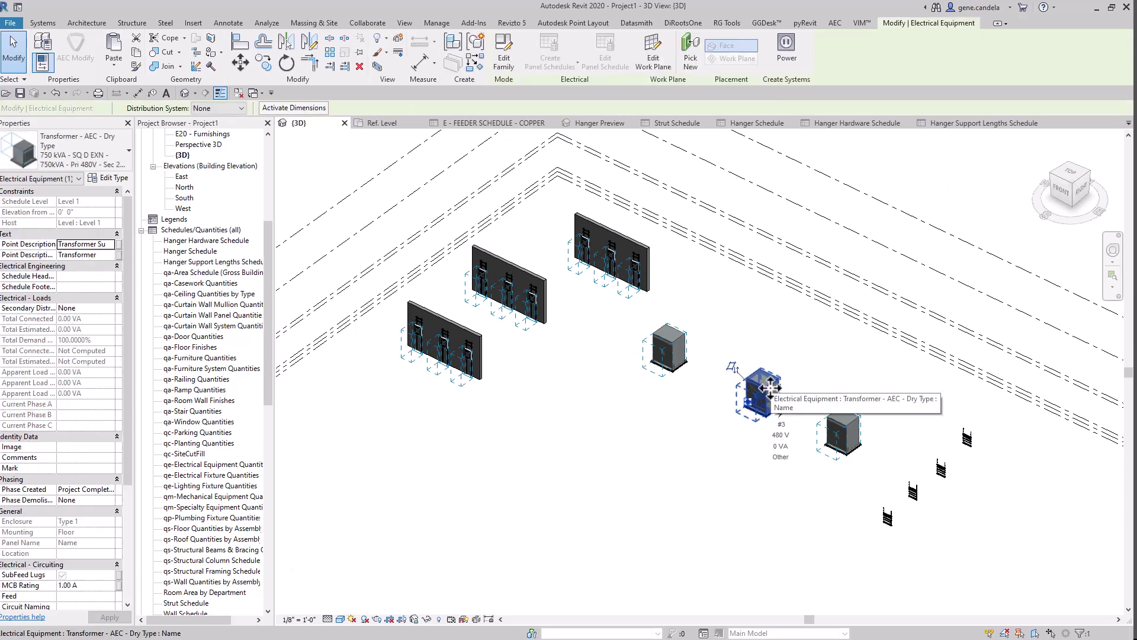
left_click_drag(755, 396, 694, 432)
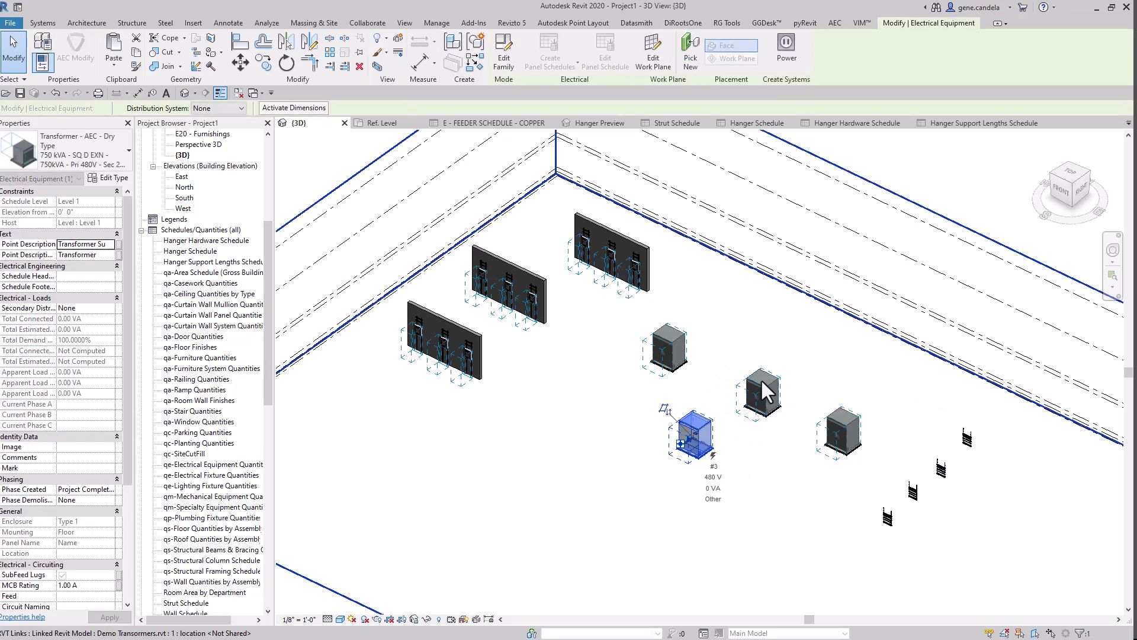
left_click(926, 168)
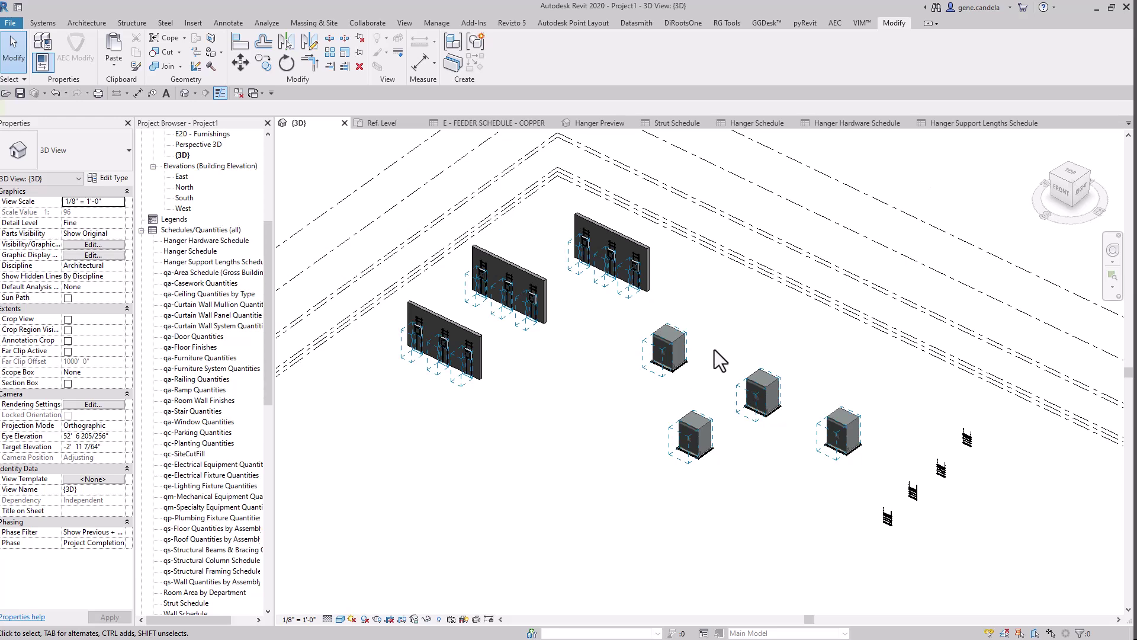
Zoom and pan to frame the walls and transformers, then switch to the Systems tab.
scroll(695, 381, "up", 2)
middle_click_drag(695, 381, 802, 425)
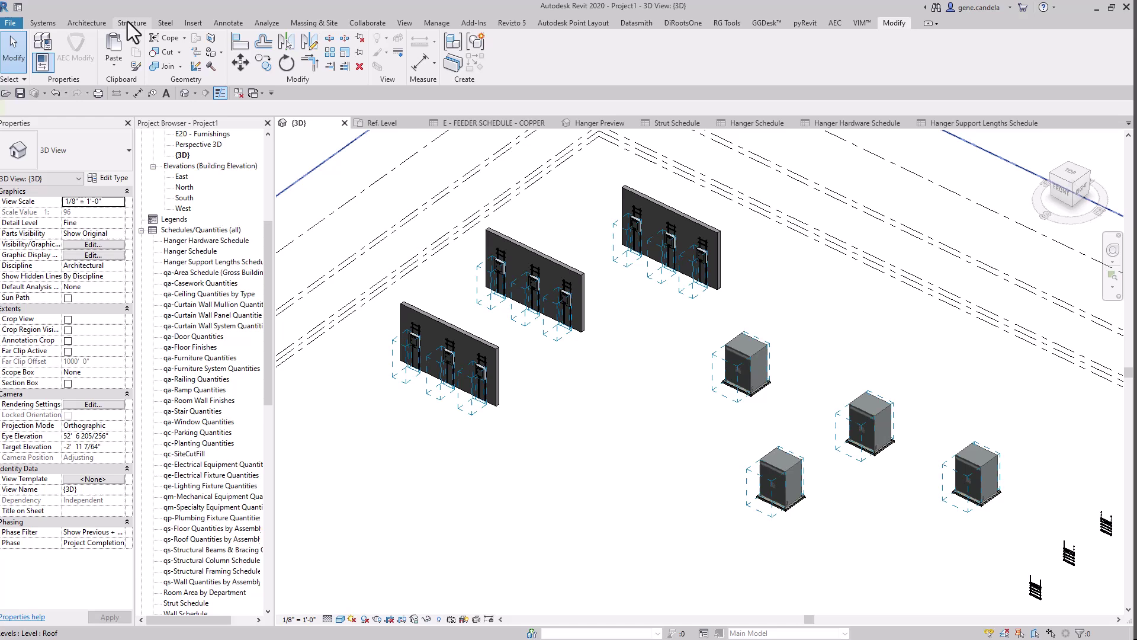
mouse_move(132, 26)
left_mouse_down()
mouse_move(34, 25)
mouse_move(134, 24)
left_mouse_up()
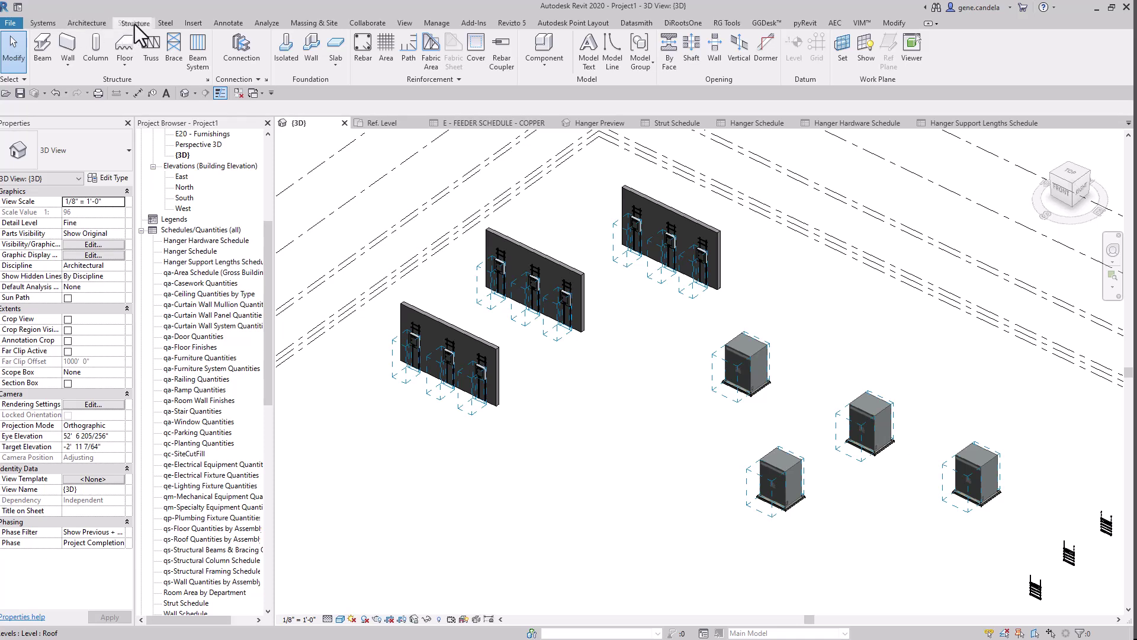
left_click(38, 21)
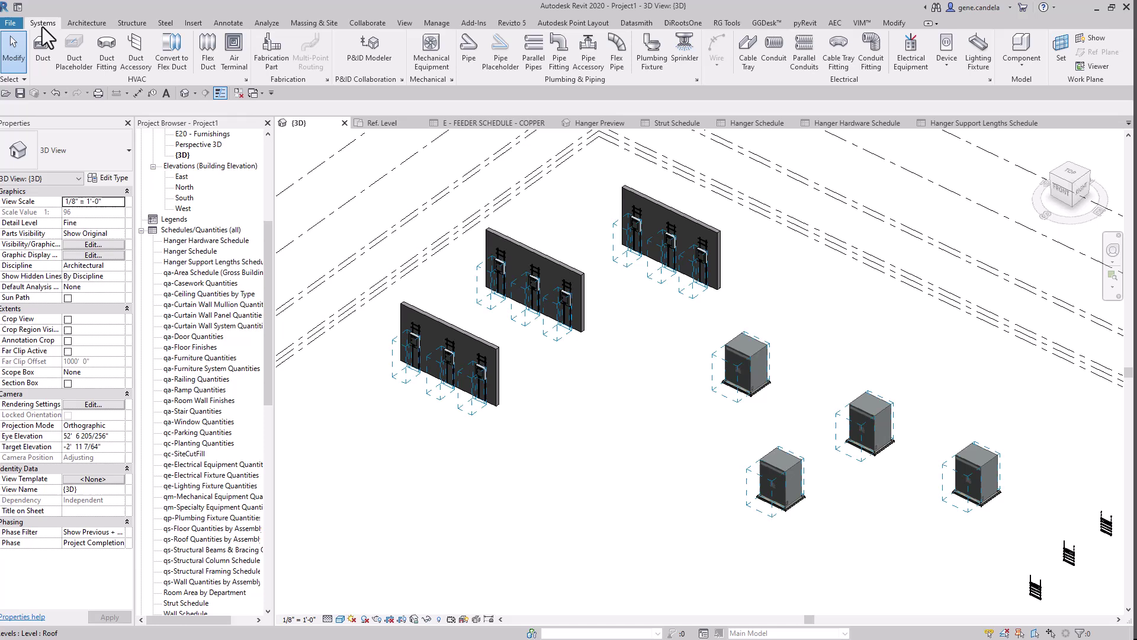
Uncheck the Structure tab and tools in Options > User Interface.
left_click(12, 23)
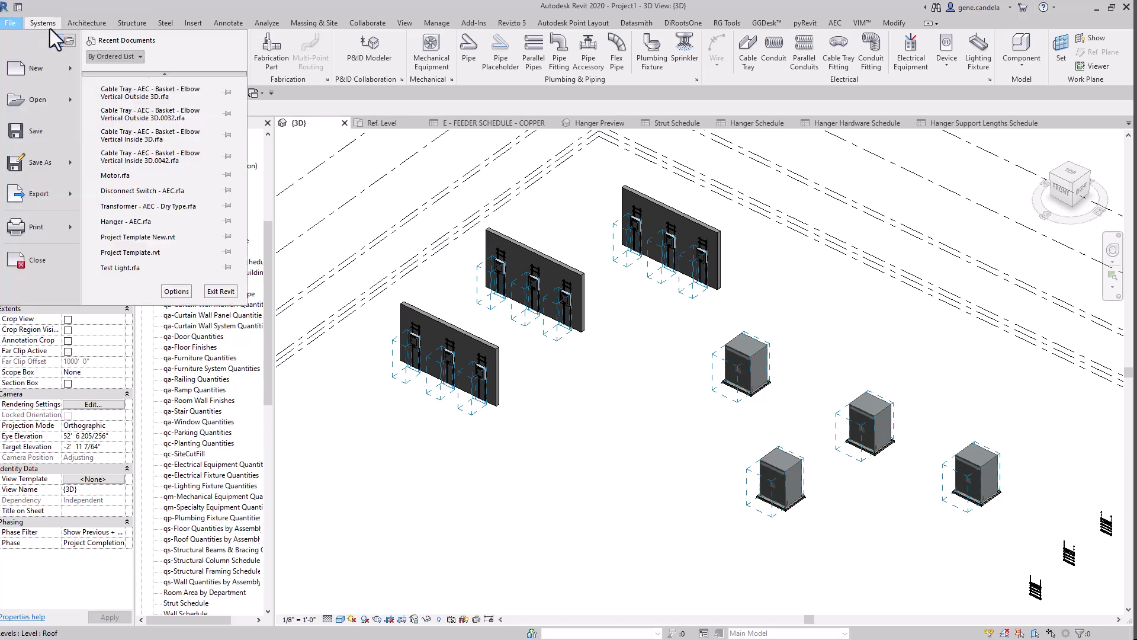
left_click(178, 292)
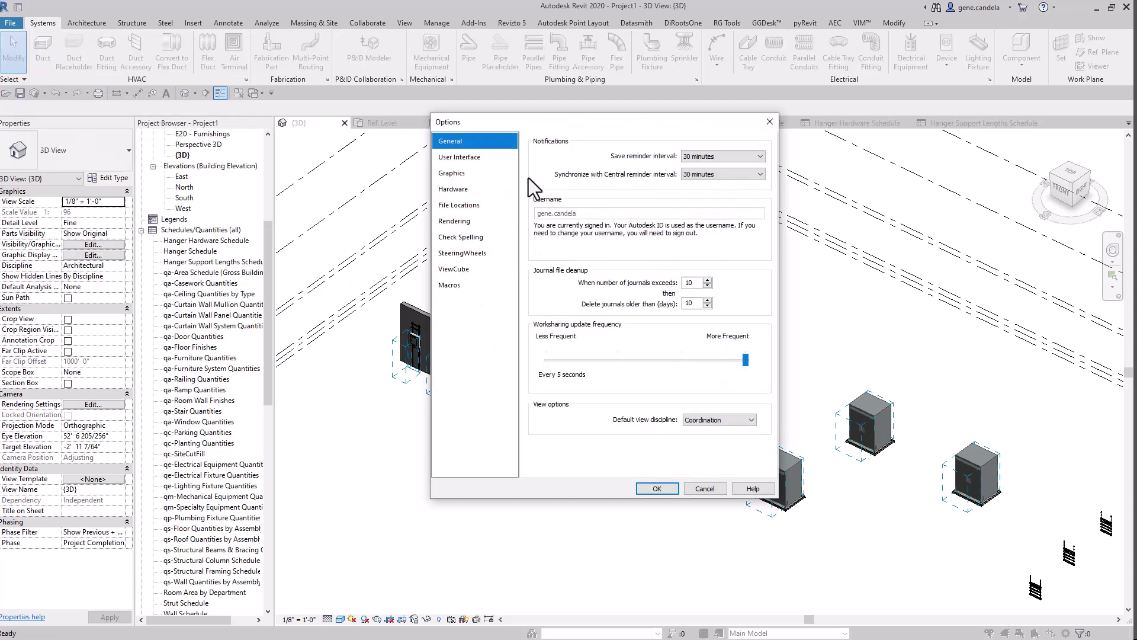
left_click(456, 158)
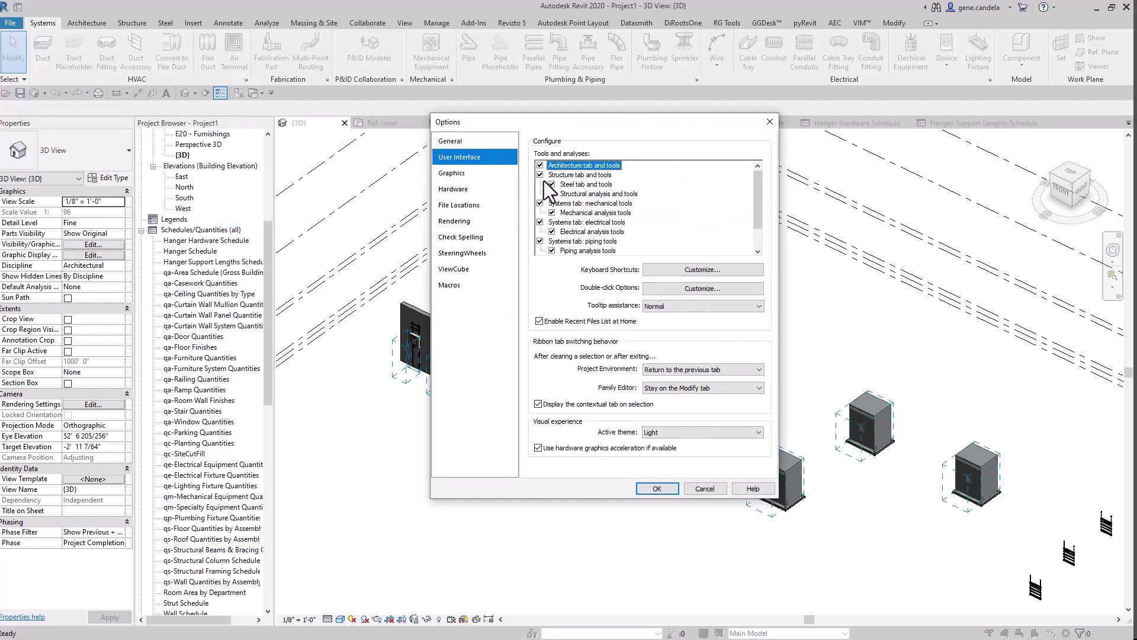
left_click(540, 174)
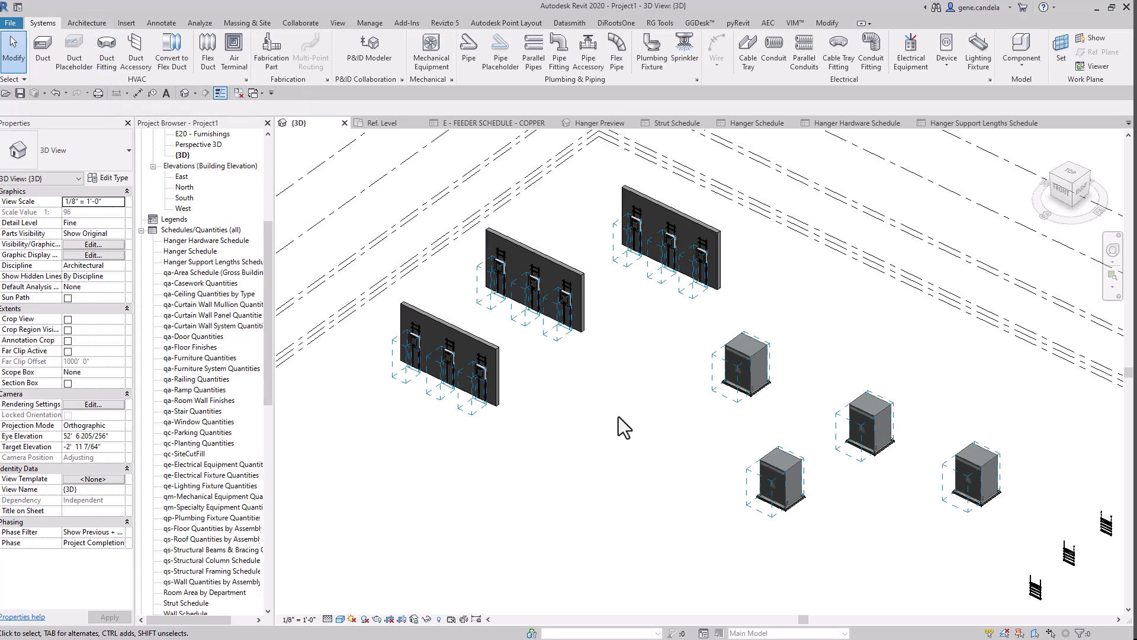
Inspect the model groups on the middle, lower-left and top-right hanger walls.
middle_click_drag(618, 417, 548, 406)
scroll(548, 406, "up", 5)
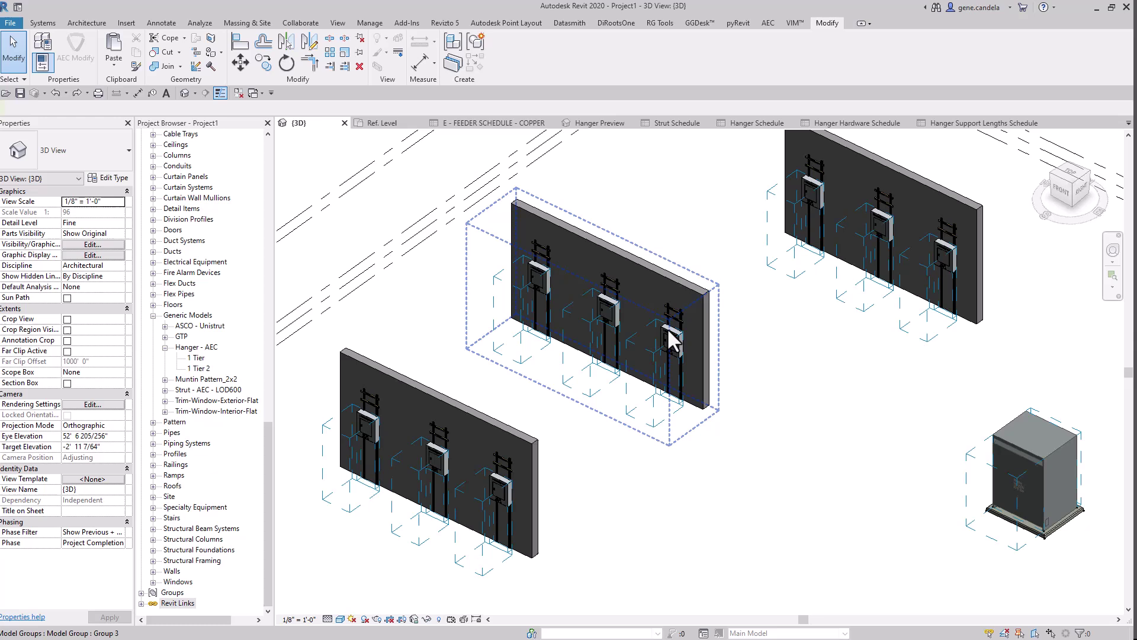
left_click(515, 338)
left_click(355, 396)
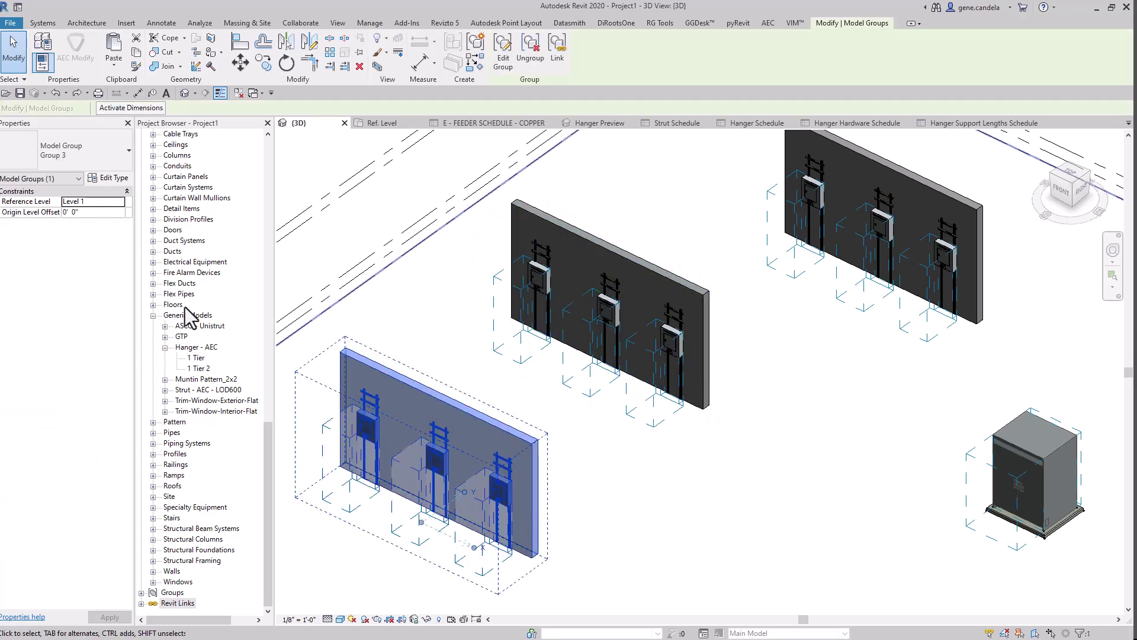
left_click(854, 218)
left_click(802, 384)
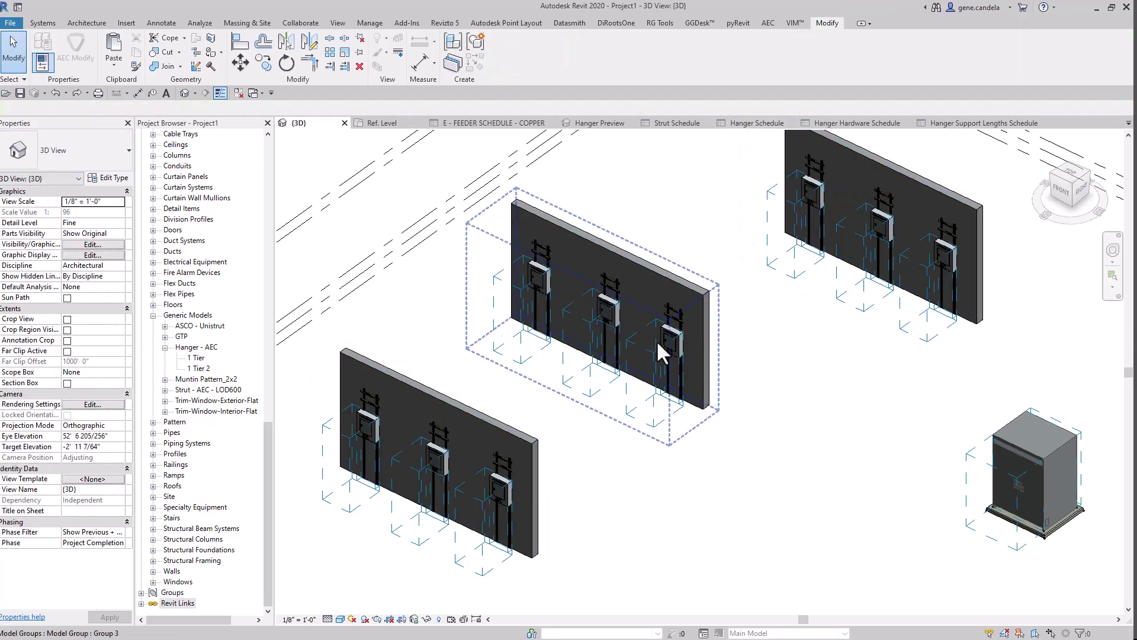
Tab-select the single panelboard inside a group, then select its whole model group.
key("Tab")
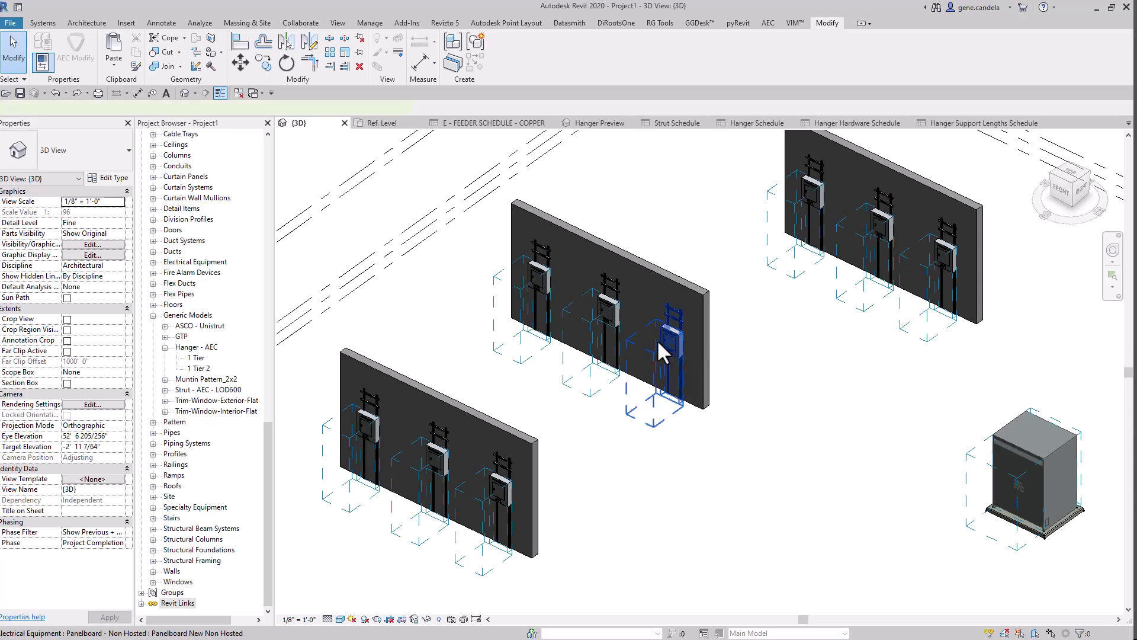
left_click(657, 339)
scroll(682, 336, "up", 3)
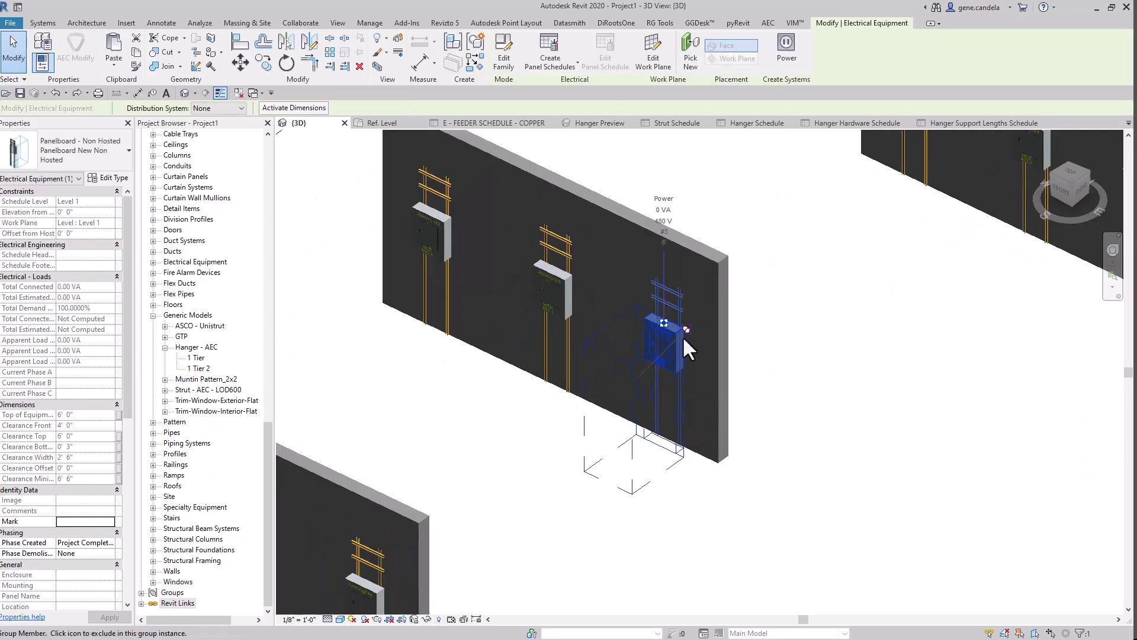
scroll(682, 336, "up", 4)
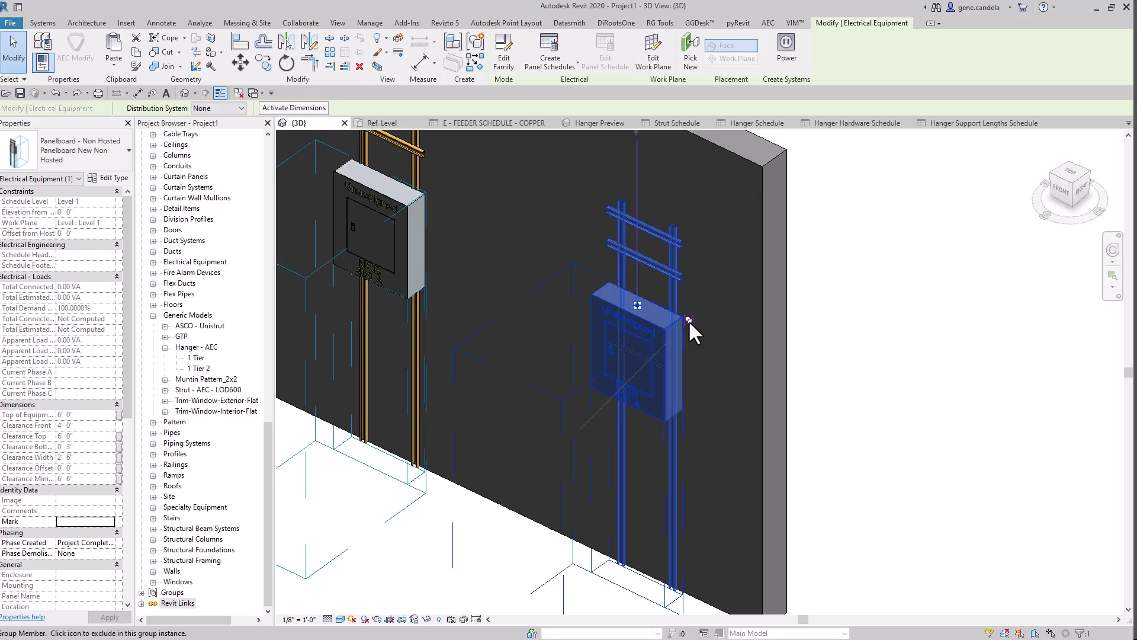
scroll(688, 320, "up", 3)
left_click(687, 329)
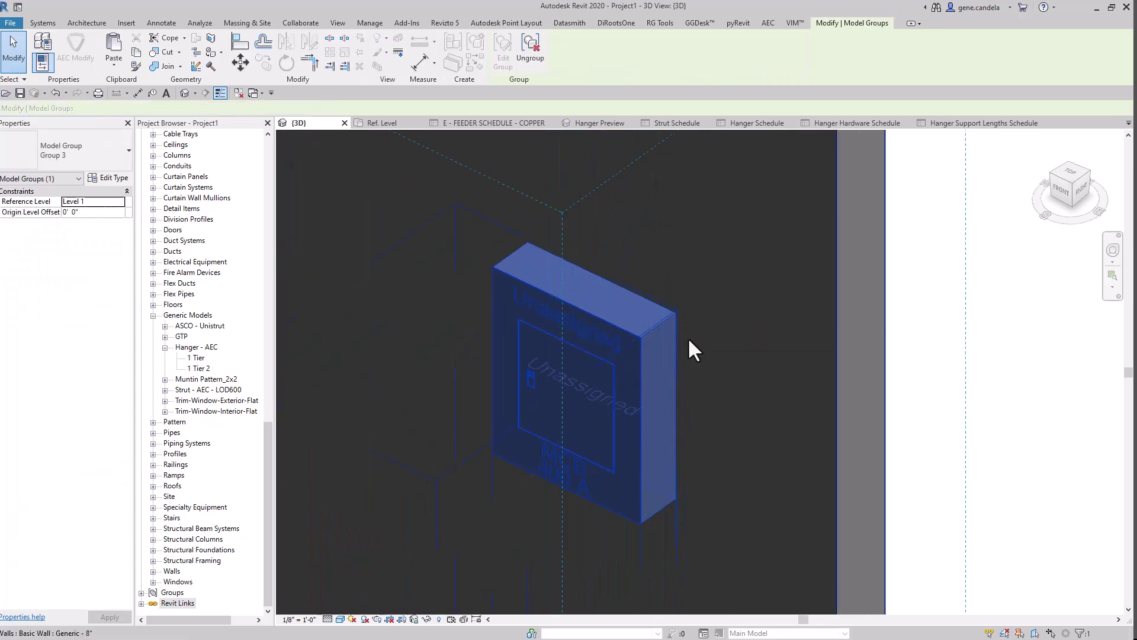
scroll(688, 337, "down", 6)
Select the wall's hanger model group, Group 3, then deselect it and pan toward the equipment units.
left_click(790, 316)
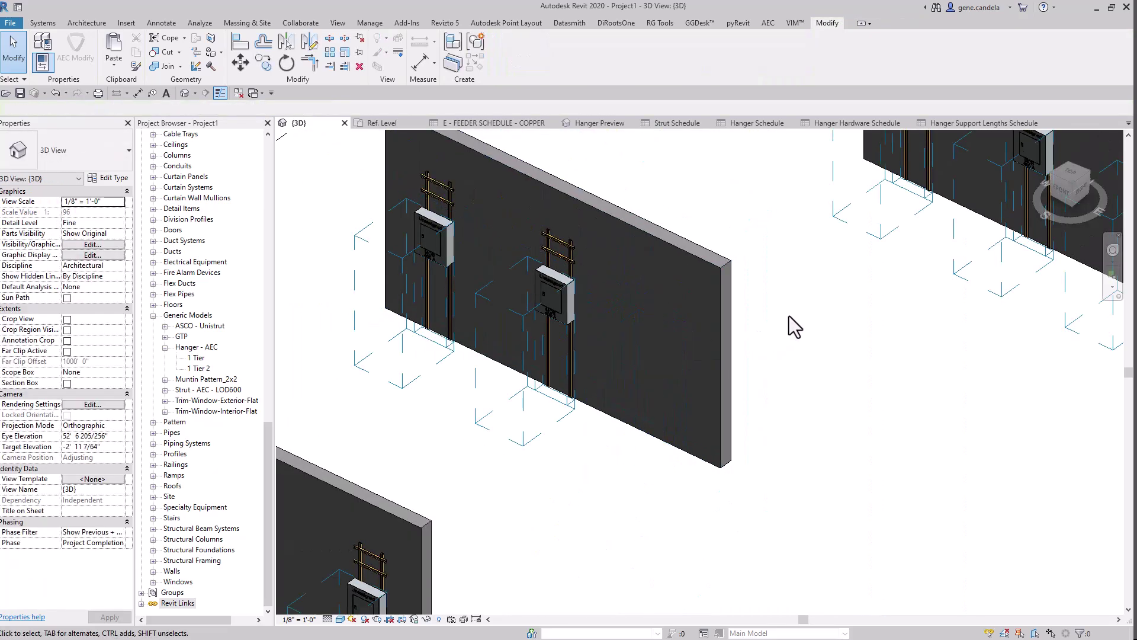
scroll(795, 327, "down", 3)
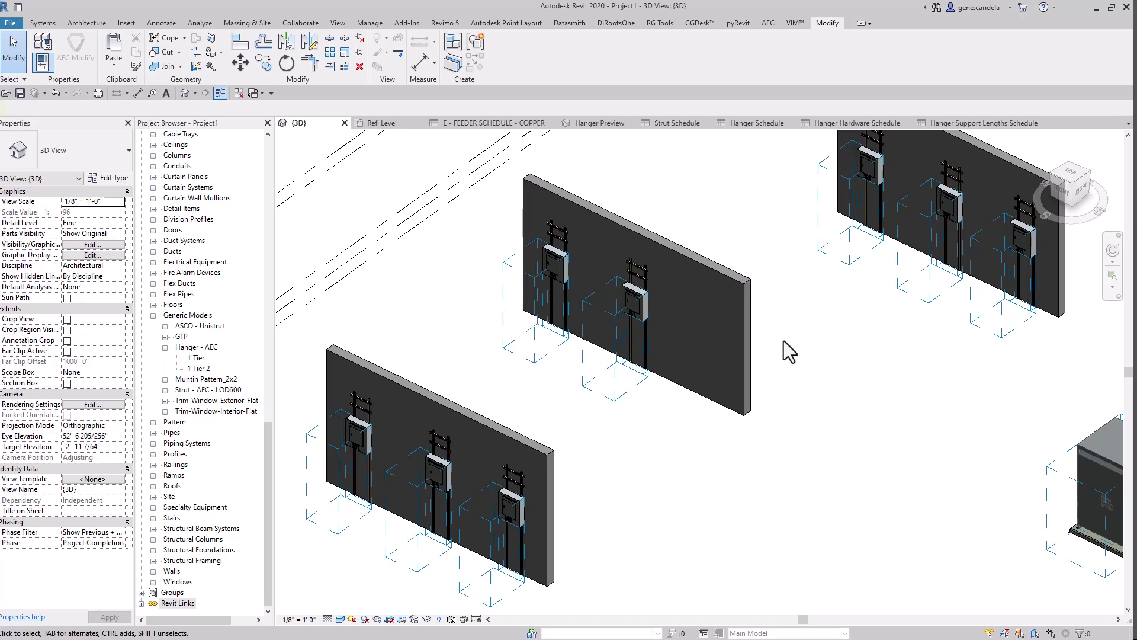
left_click(744, 322)
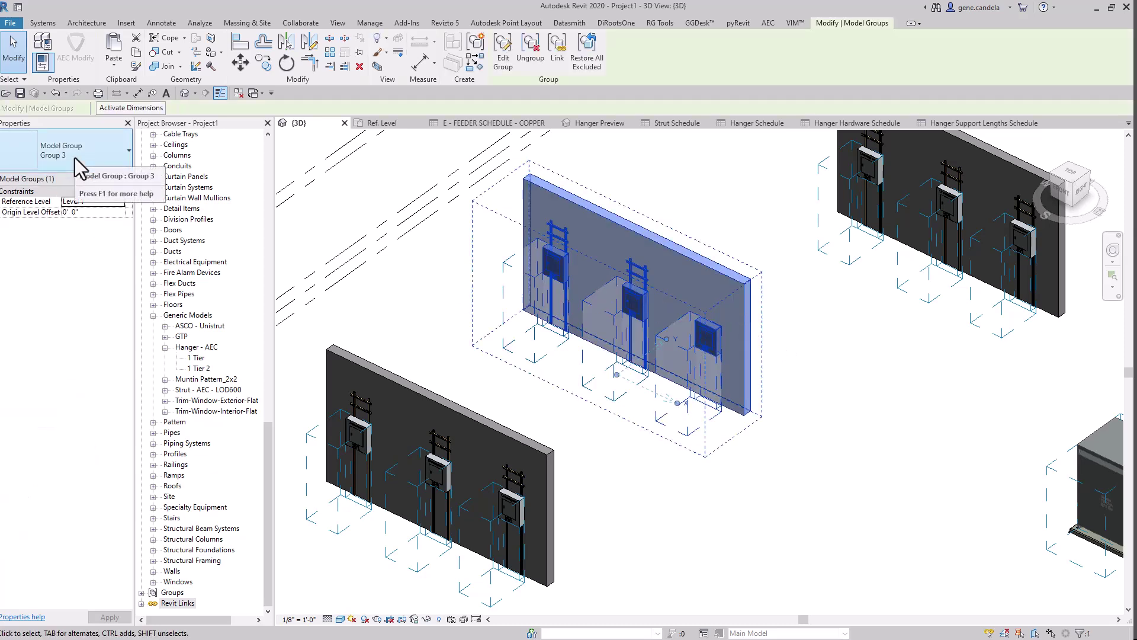
left_click(804, 310)
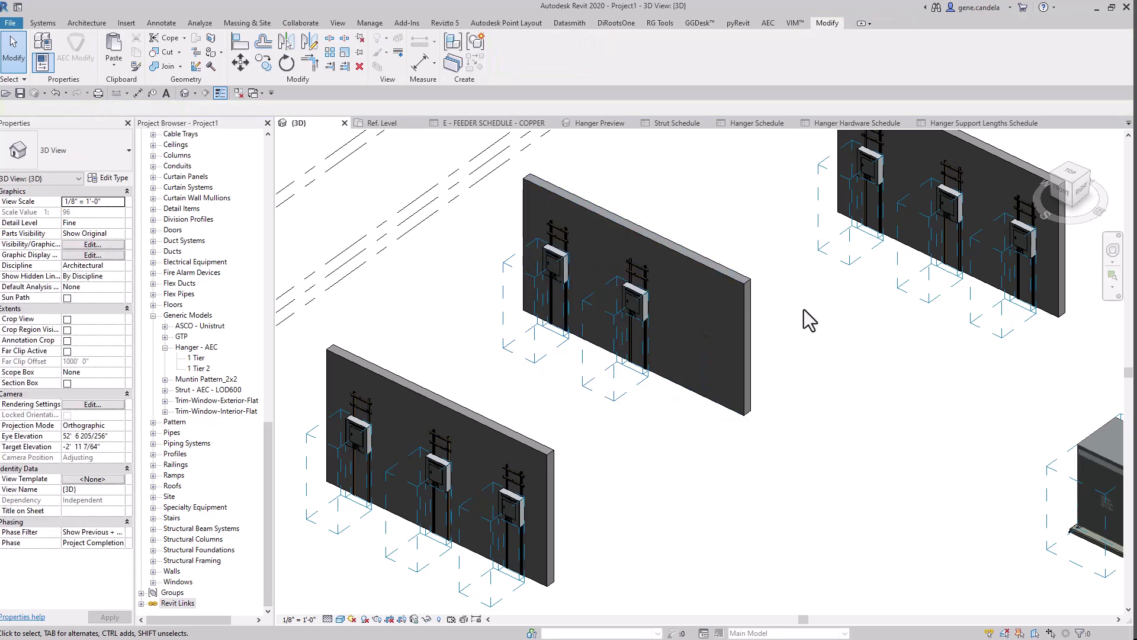
middle_click_drag(804, 309, 669, 332)
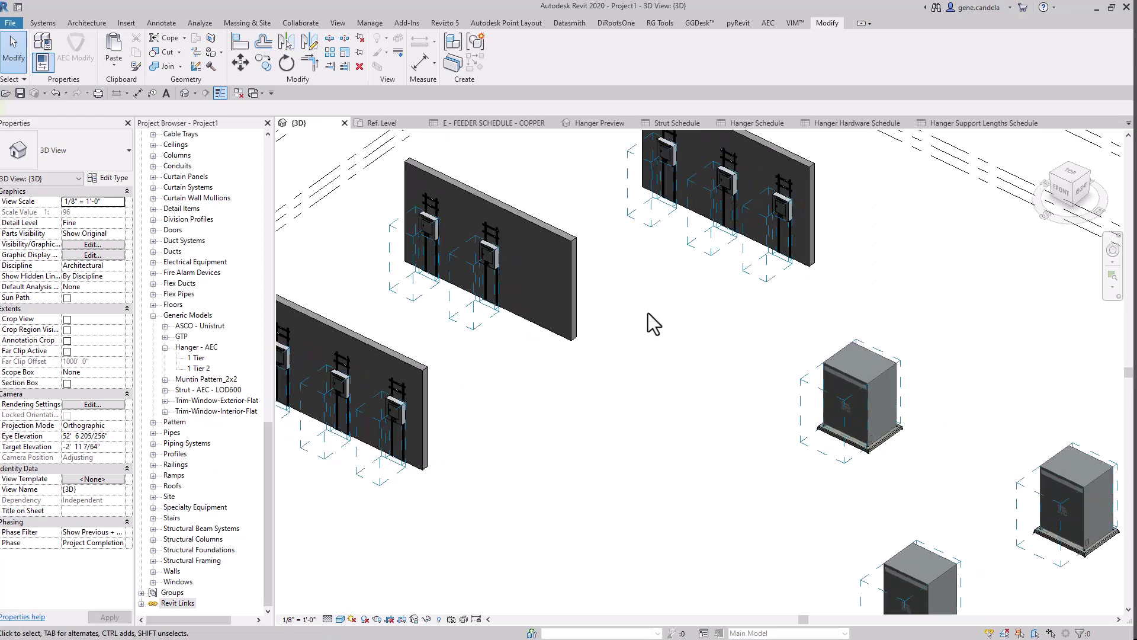
Switch to Family1's Ref. Level plan and inspect the extrusion's sketch.
key("ctrl+Tab")
scroll(583, 327, "up", 5)
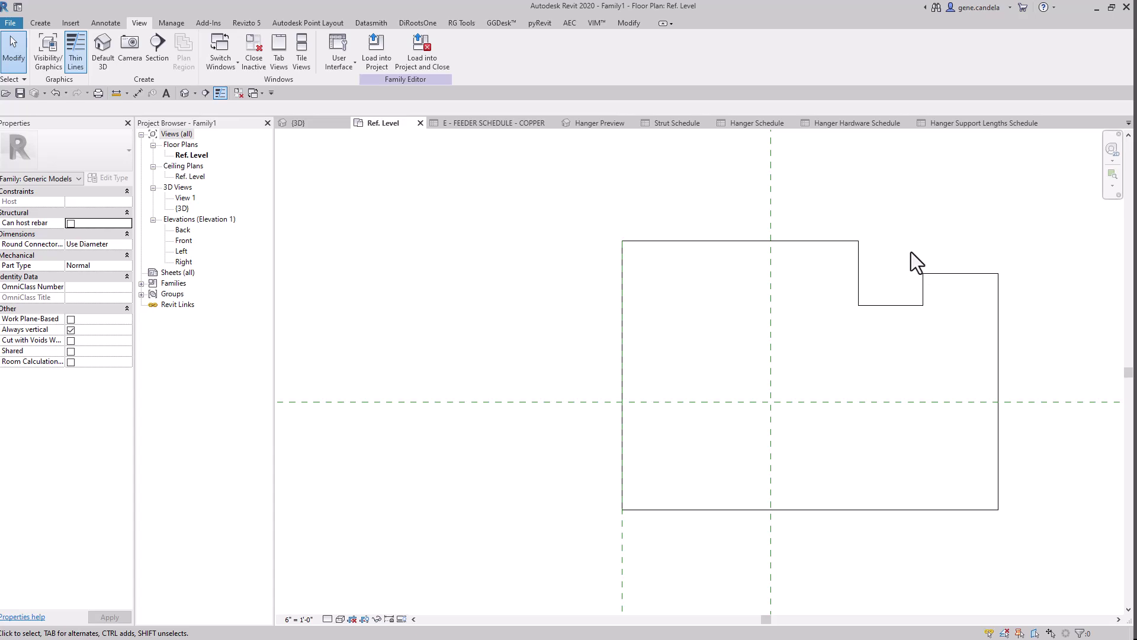
scroll(912, 246, "down", 1)
middle_click_drag(914, 241, 944, 234)
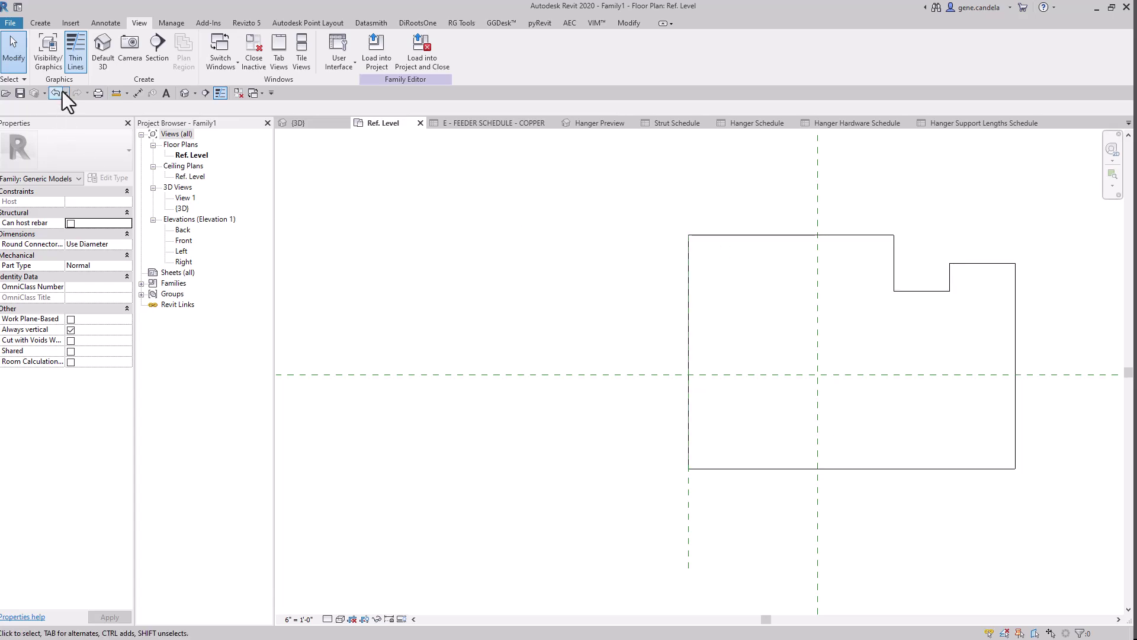
left_click(40, 23)
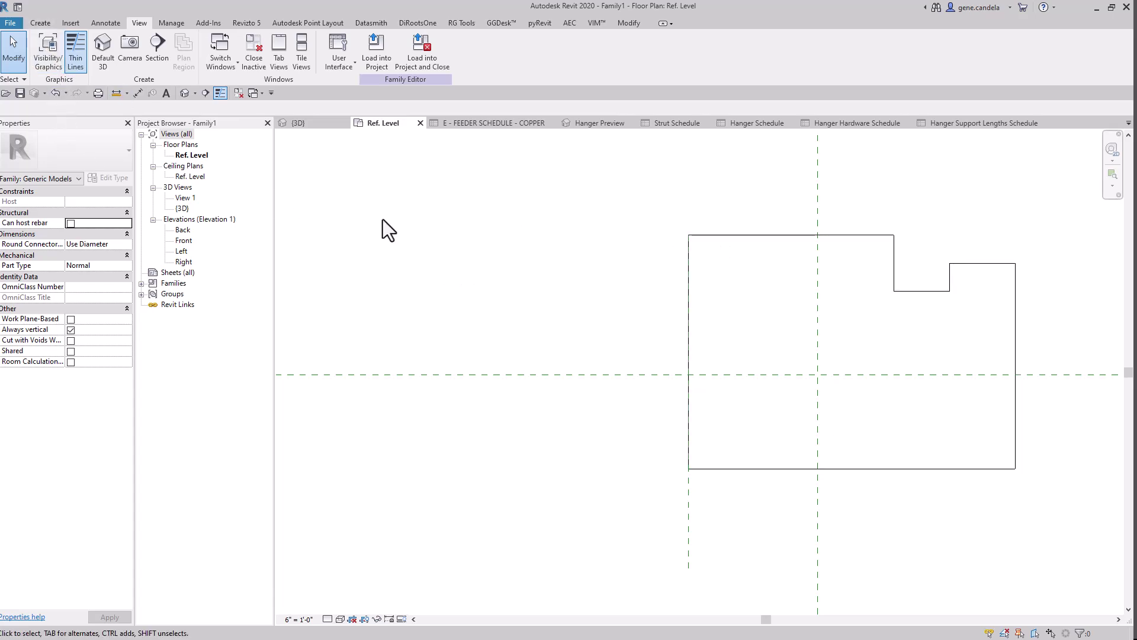
left_click(45, 37)
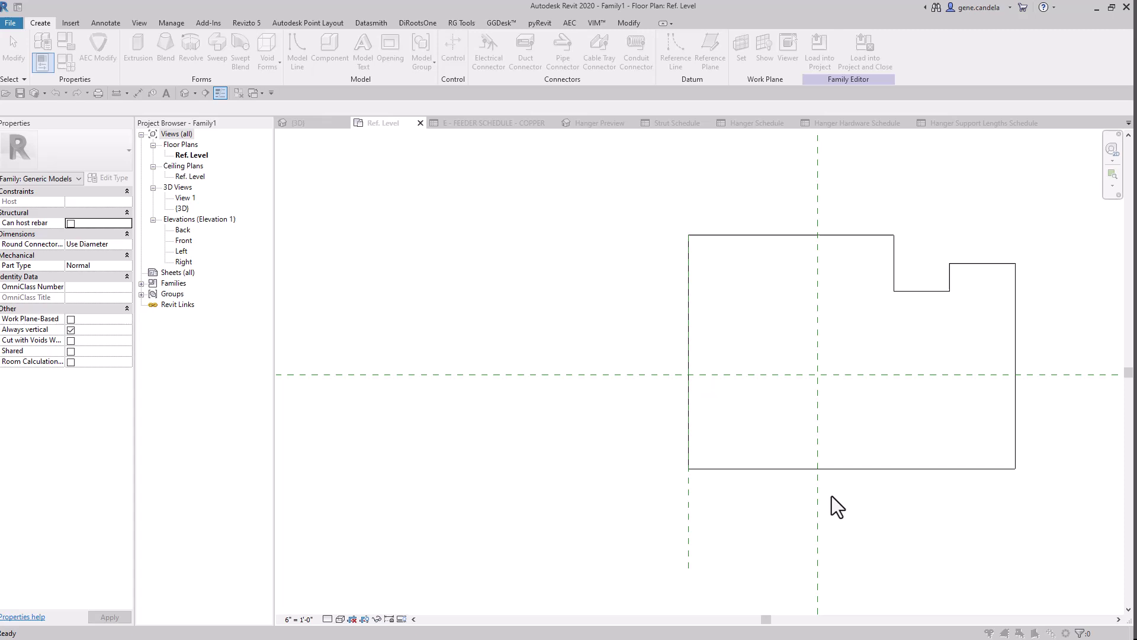
left_click(880, 468)
left_click(452, 53)
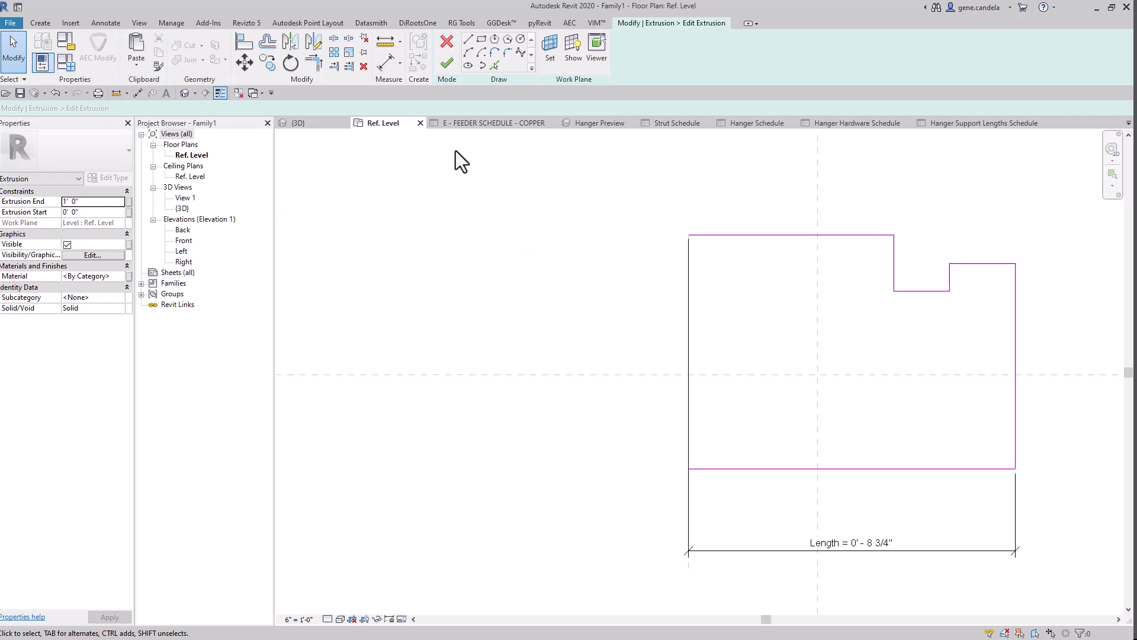
left_click(444, 44)
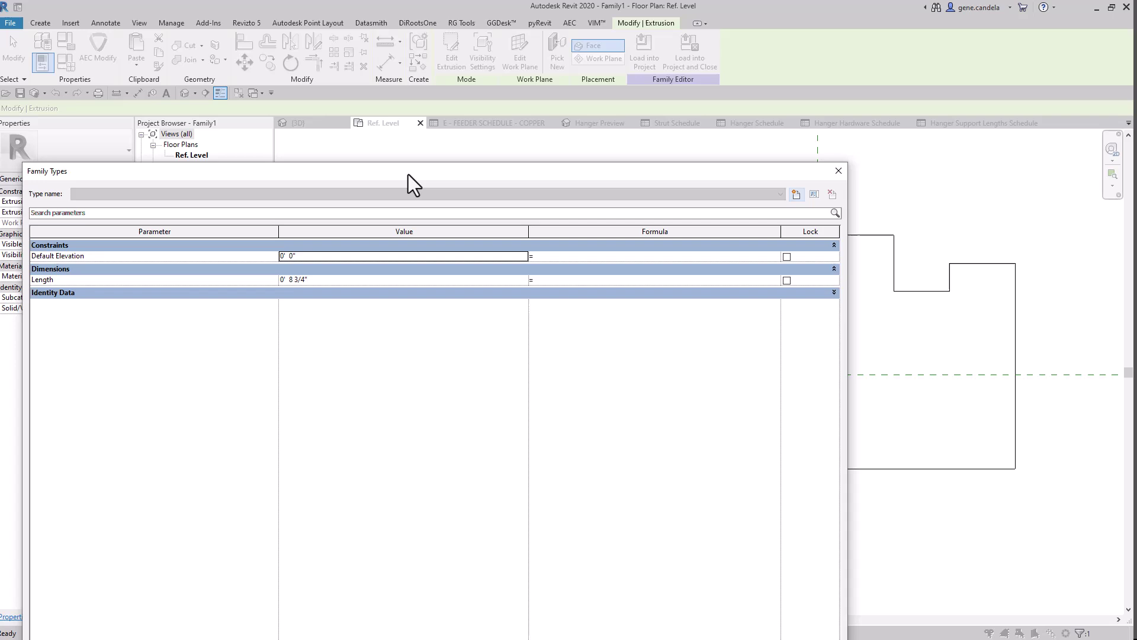
Set Length to 3" in Family Types, removing constraints and deleting the extrusion.
left_click_drag(409, 183, 434, 97)
left_click_drag(870, 204, 607, 207)
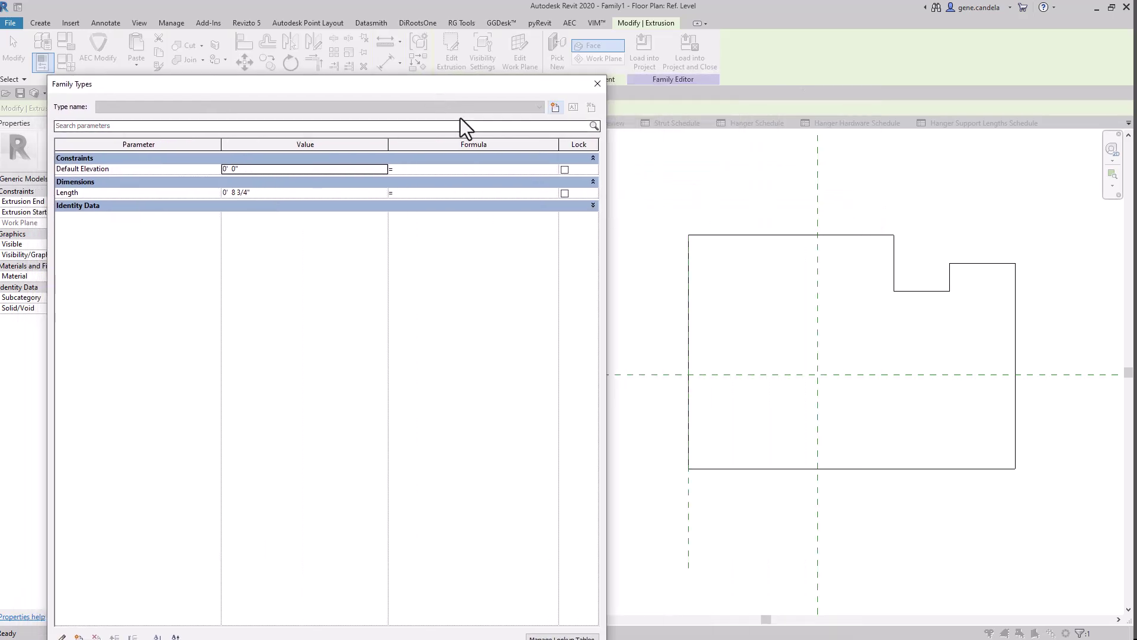
left_click_drag(426, 84, 430, 36)
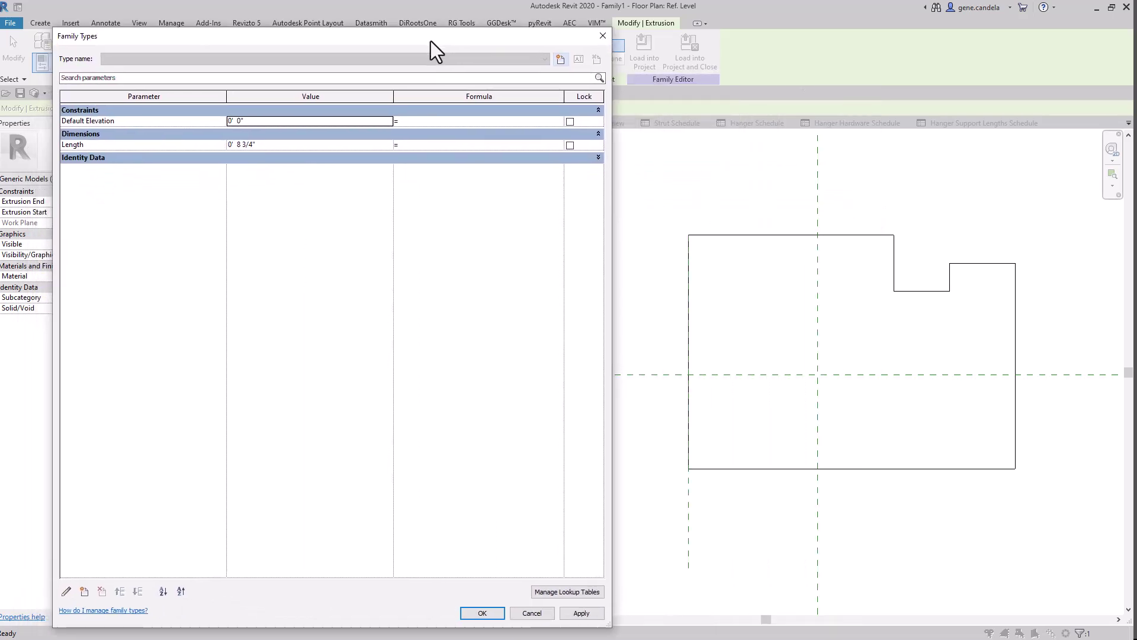
left_click(266, 146)
type("3")
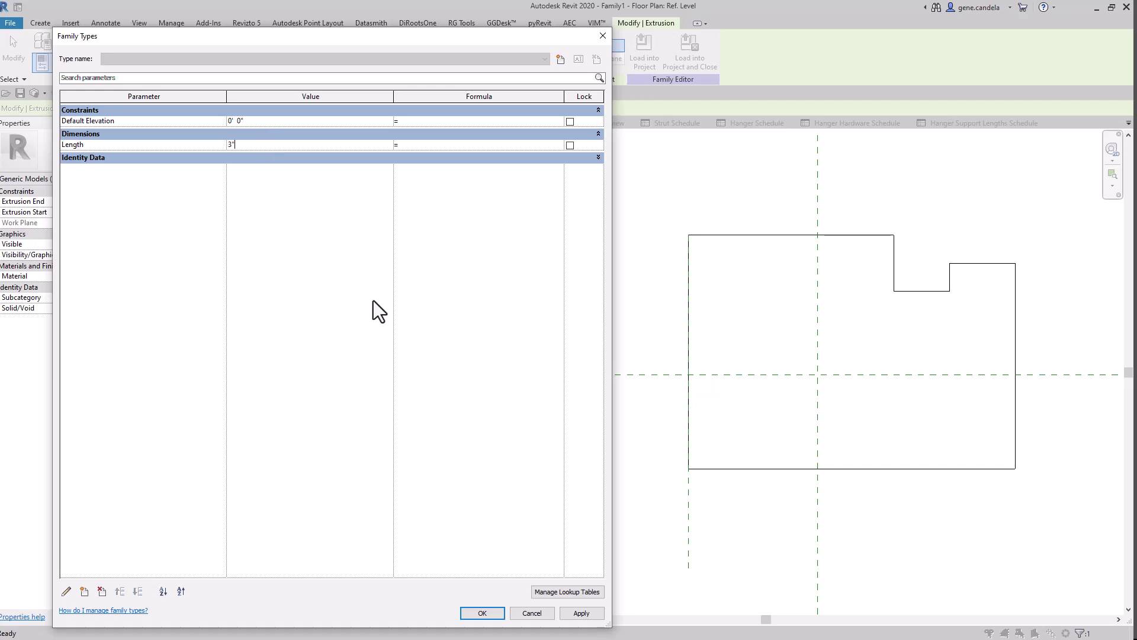
left_click(480, 613)
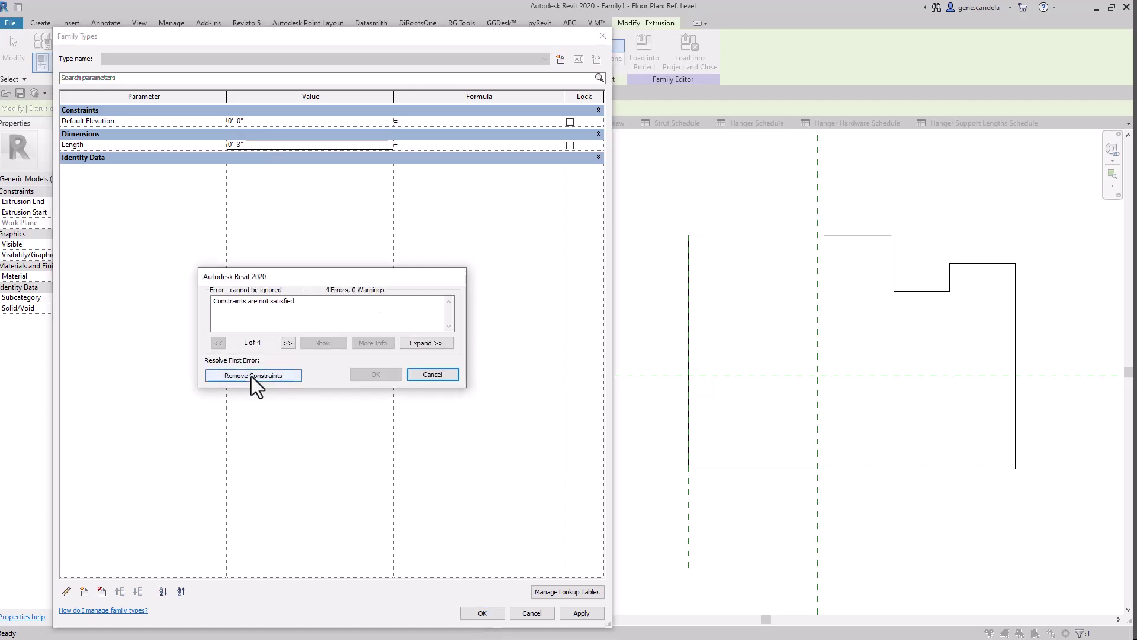
left_click(251, 375)
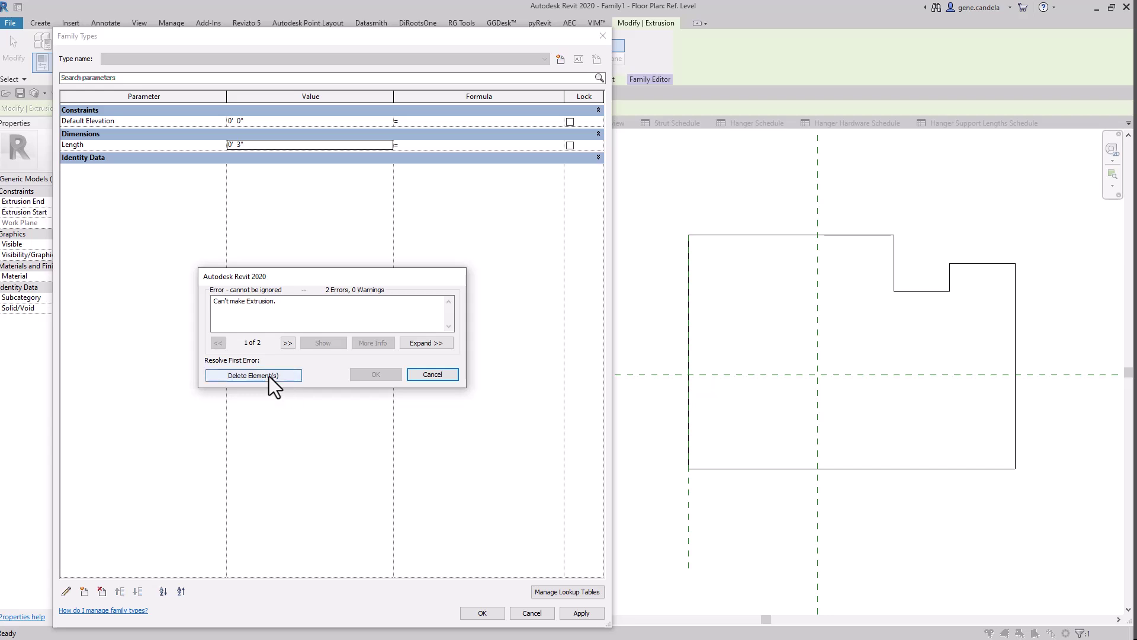
left_click(254, 375)
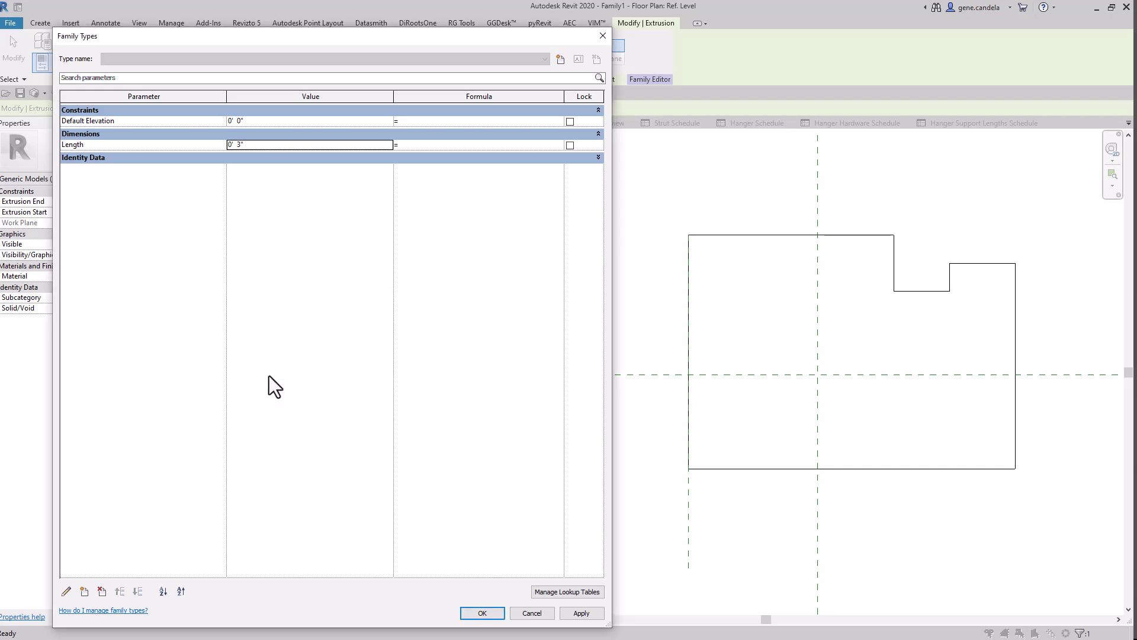
left_click(483, 613)
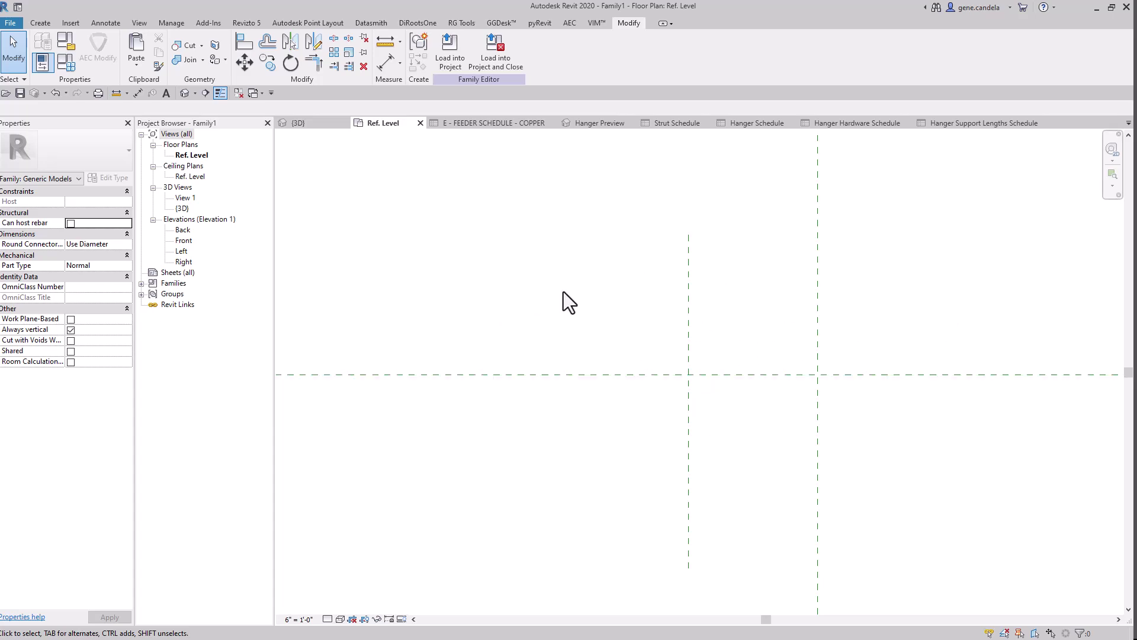
Undo the deletion, edit the extrusion sketch, and apply Length 3" to preview the folded profile.
key("ctrl+z")
left_click(743, 234)
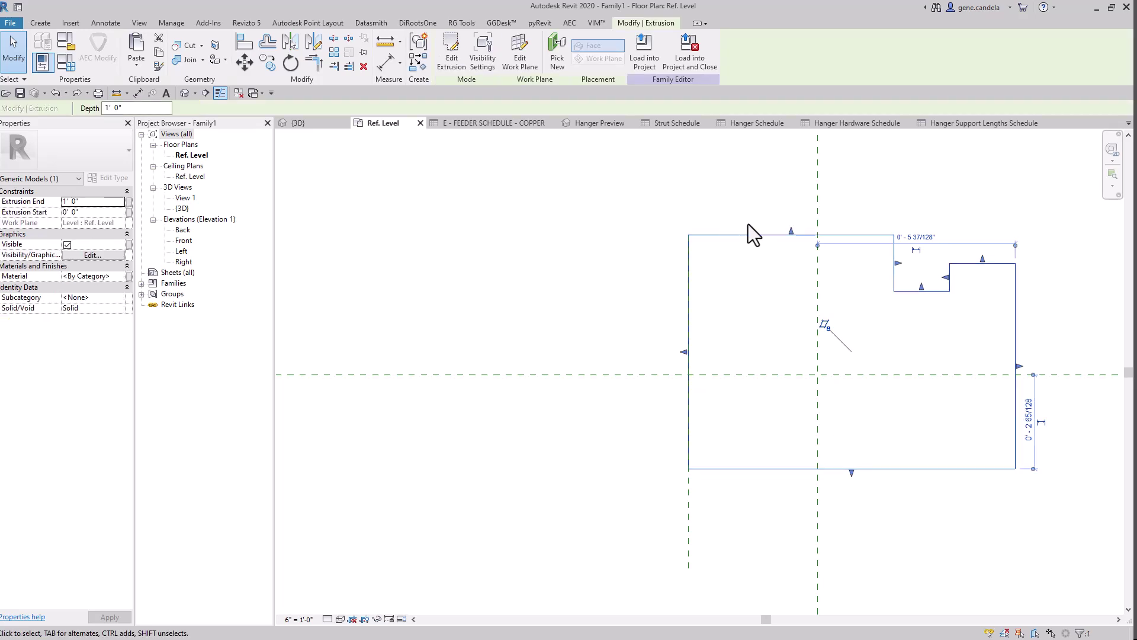
left_click(445, 54)
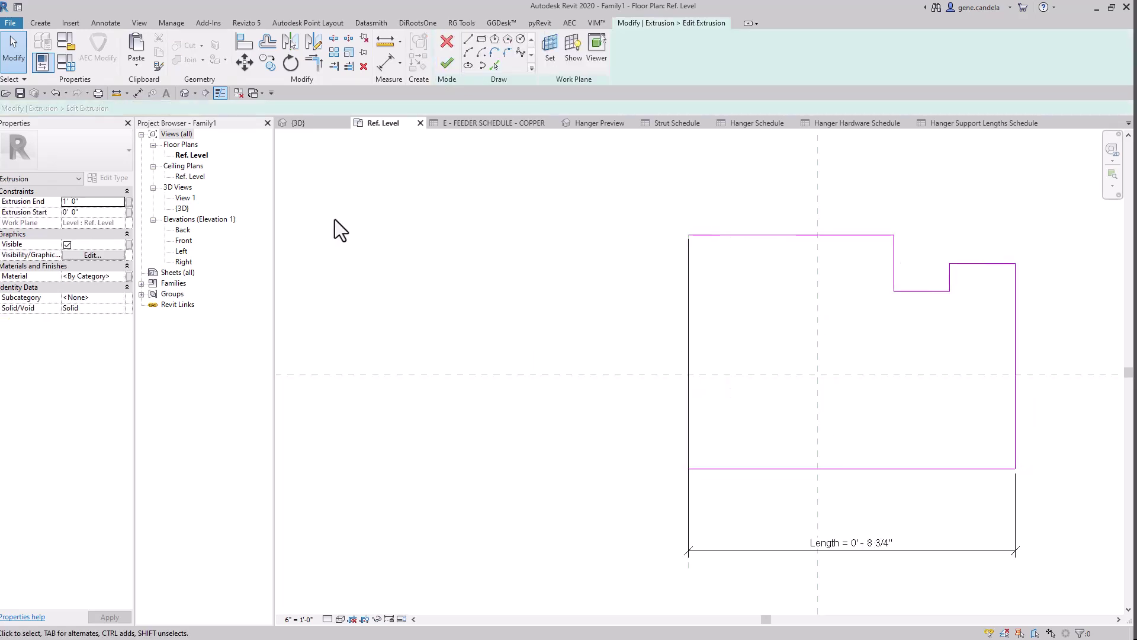
left_click(68, 72)
left_click_drag(232, 144, 272, 150)
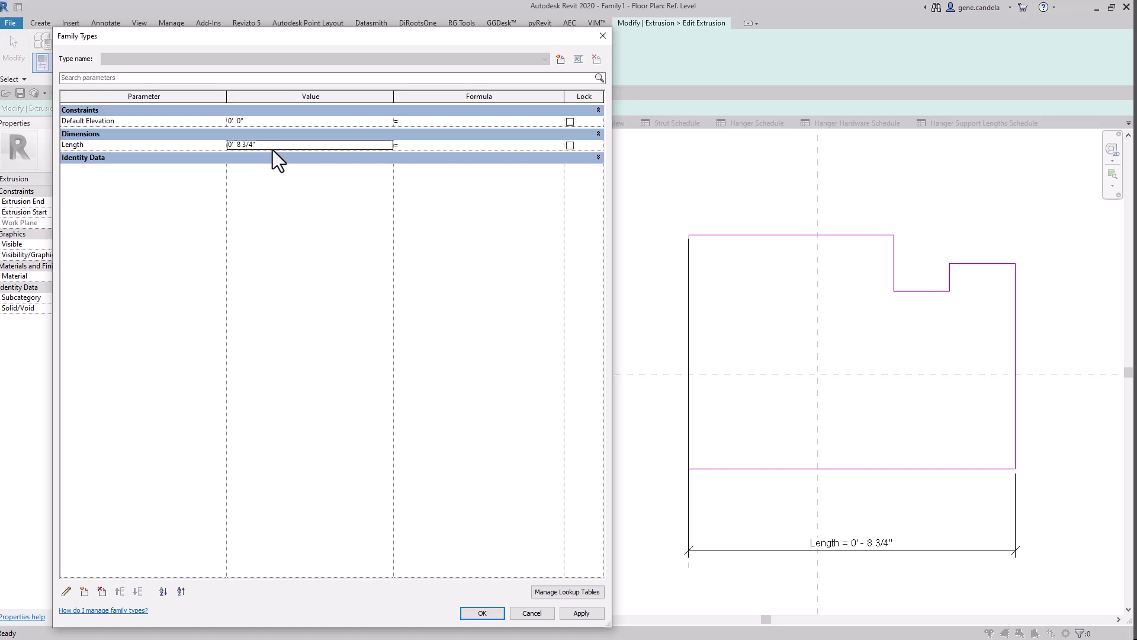
type("3")
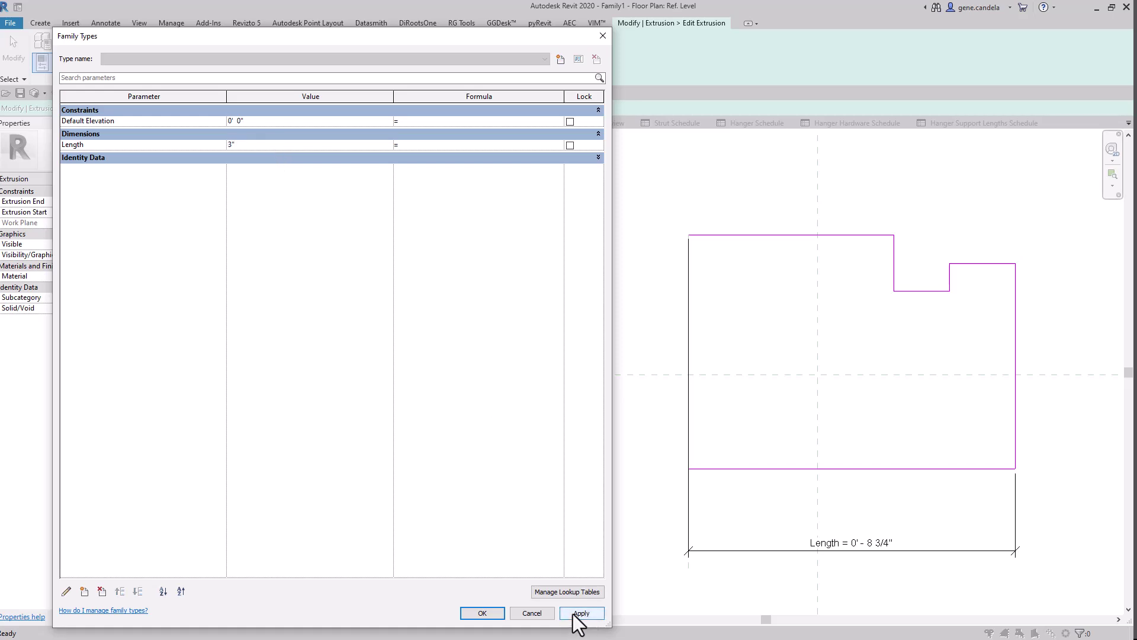
left_click(574, 613)
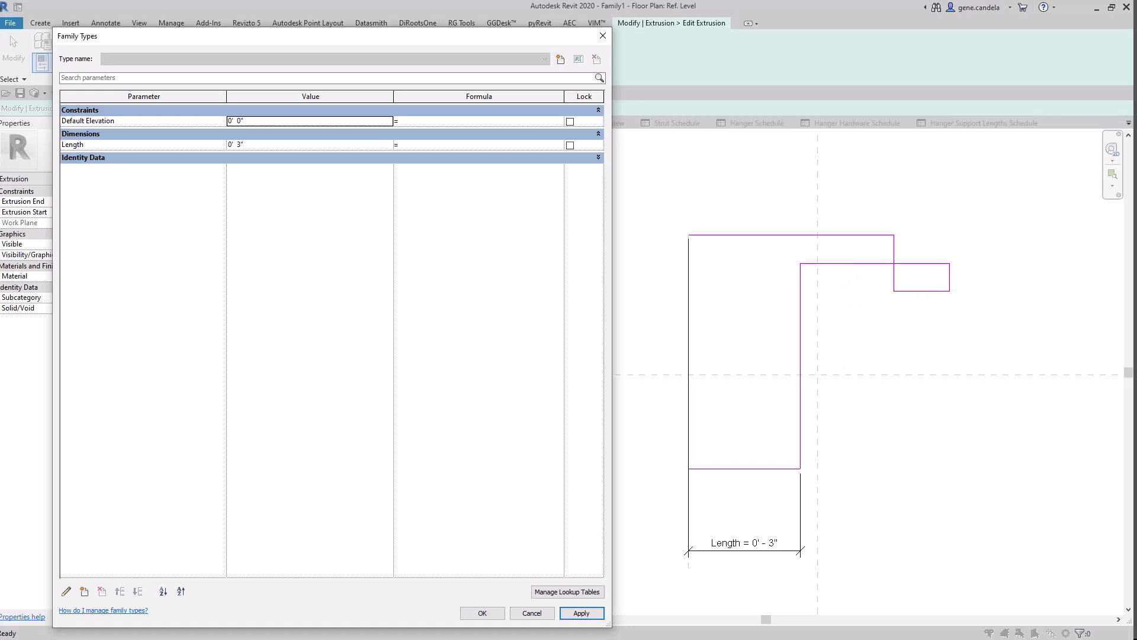
left_click(874, 344)
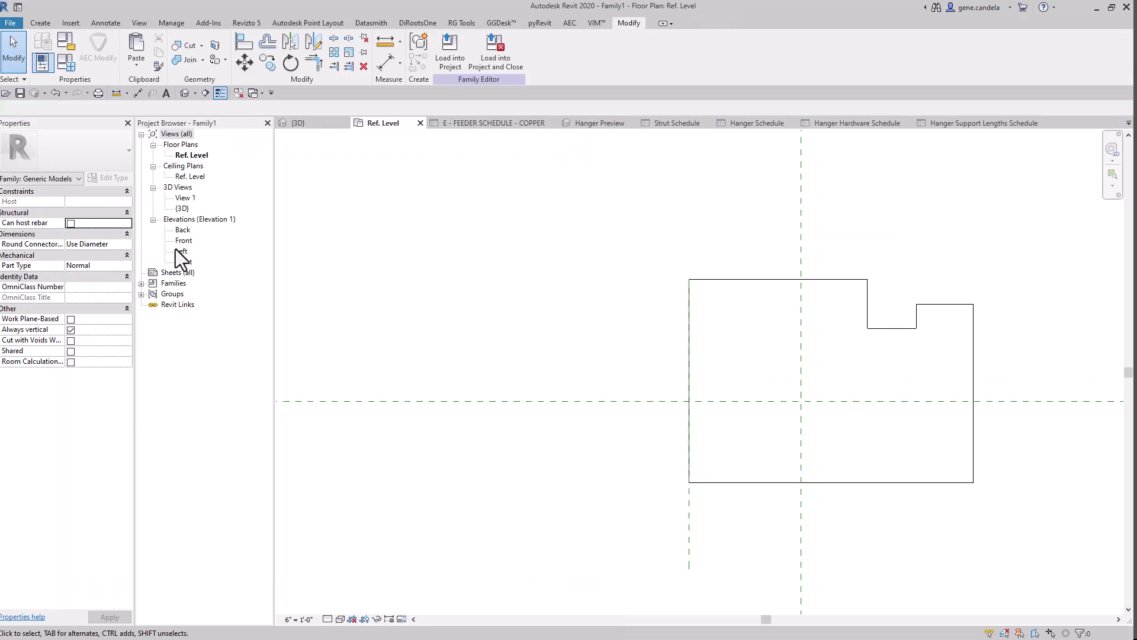
In the Left elevation, delete the old high extrusion.
double_click(178, 250)
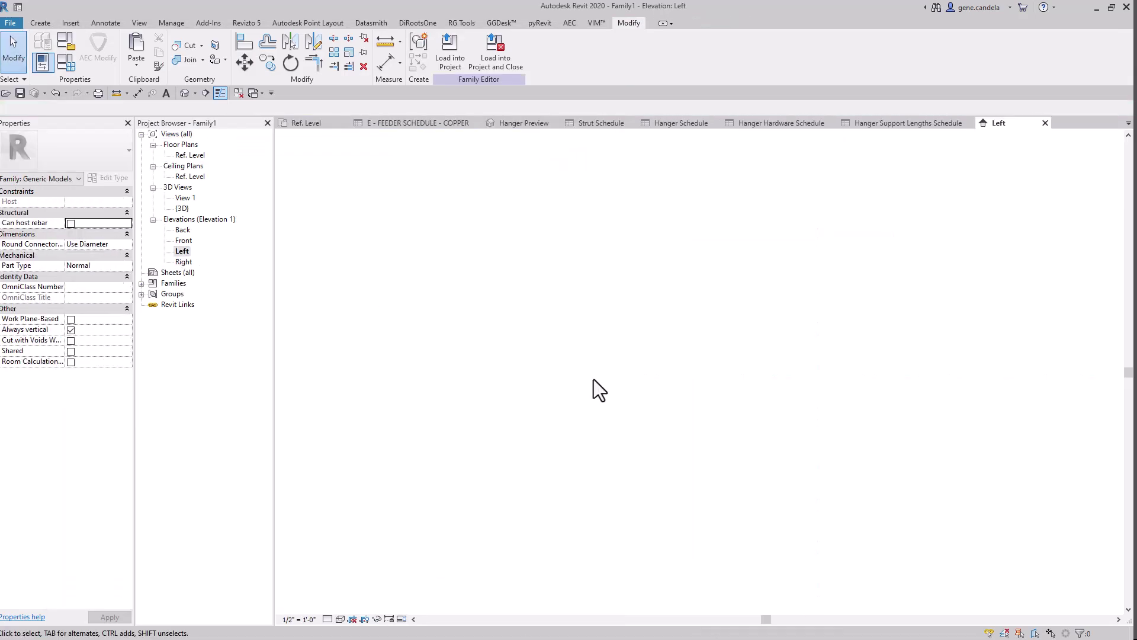
left_click(687, 178)
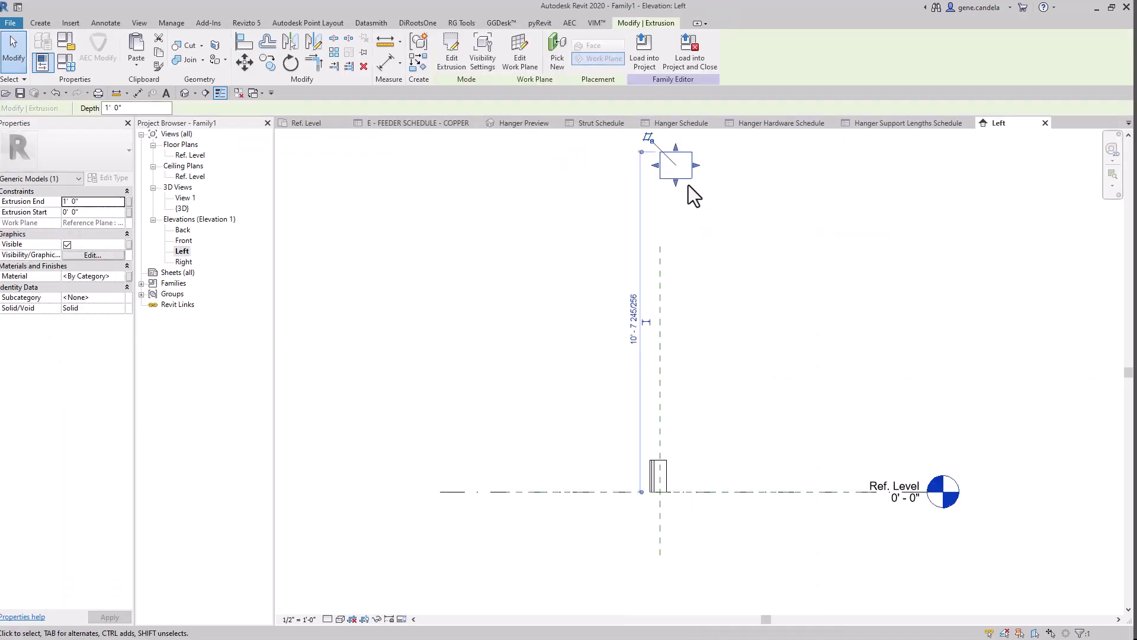
key("Delete")
Sketch a rectangular extrusion in its place, then select Ref. Level in the Project Browser.
left_click(42, 23)
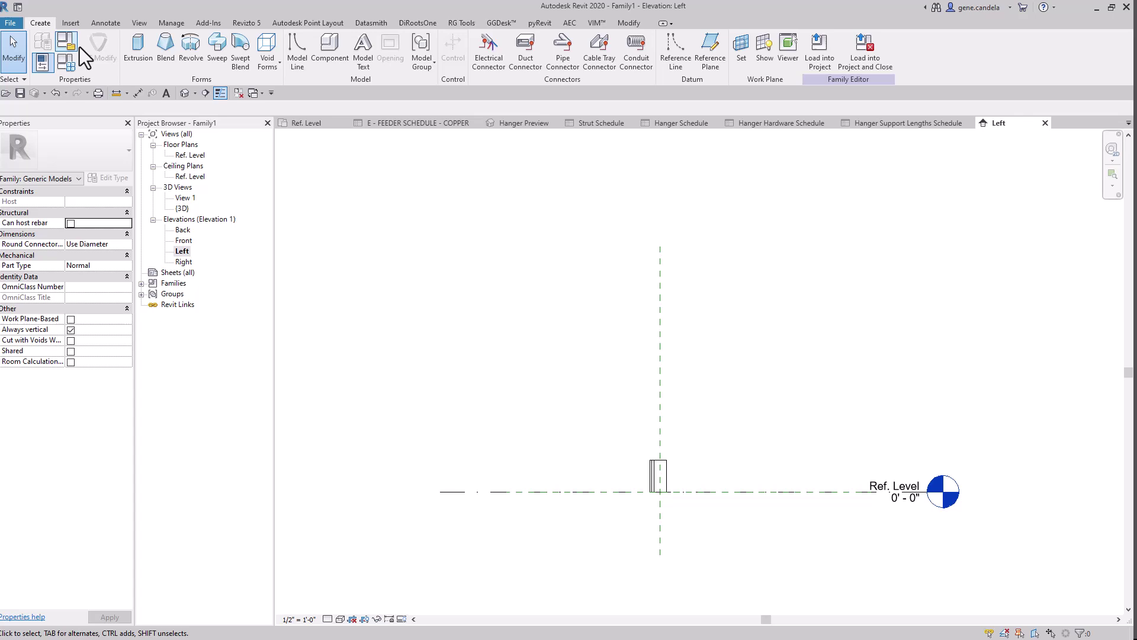
left_click(135, 44)
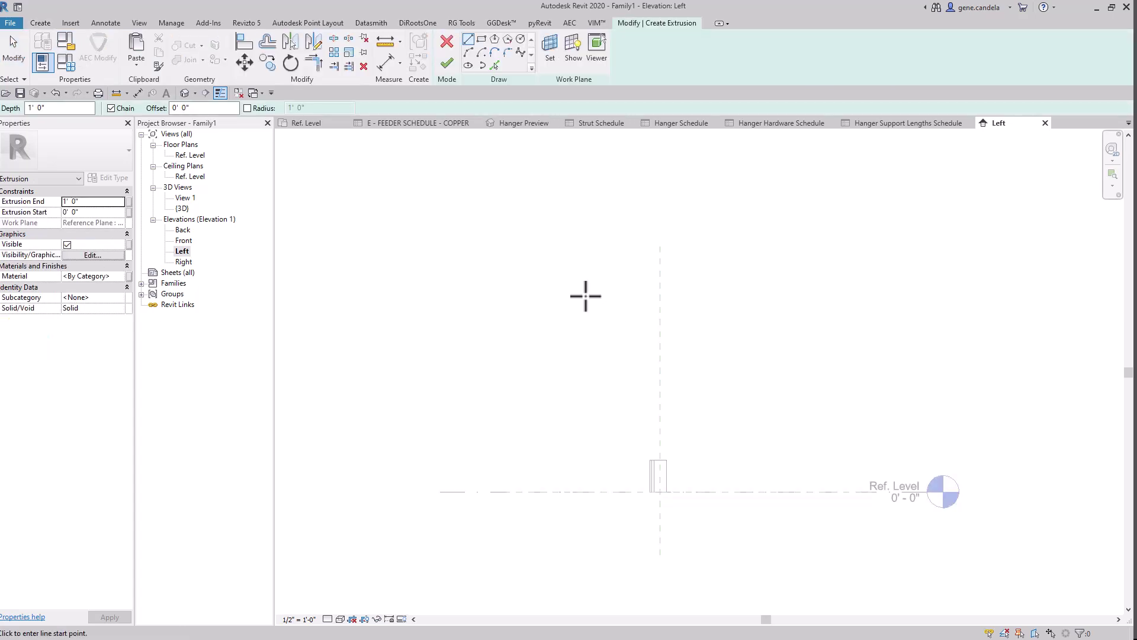
left_click(579, 239)
left_click(482, 39)
left_click(583, 254)
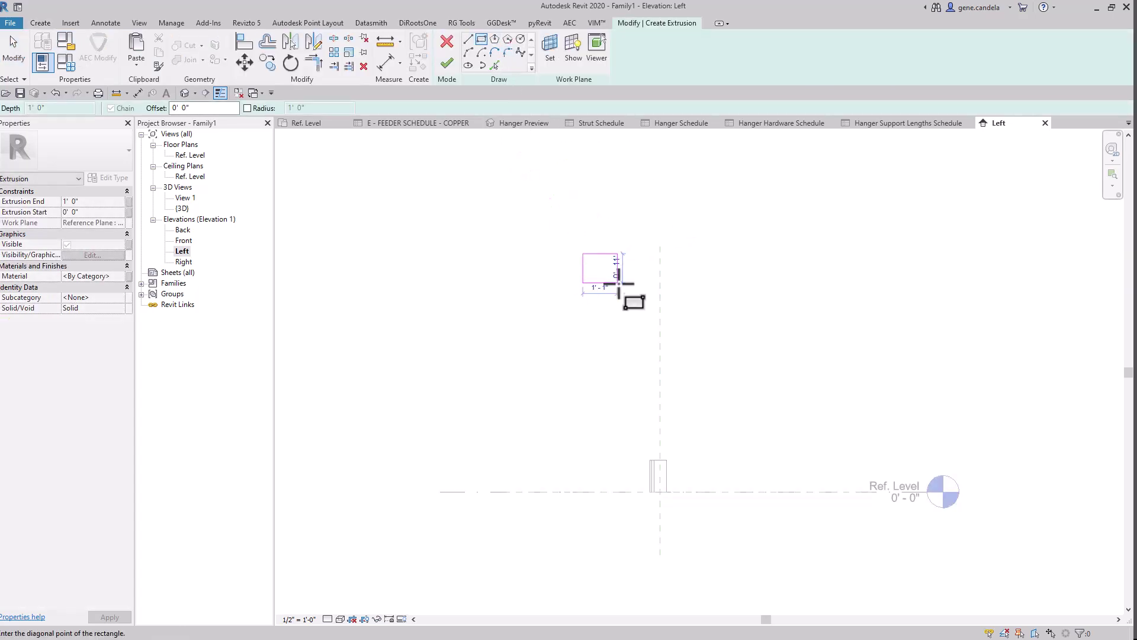
left_click(620, 283)
left_click(447, 63)
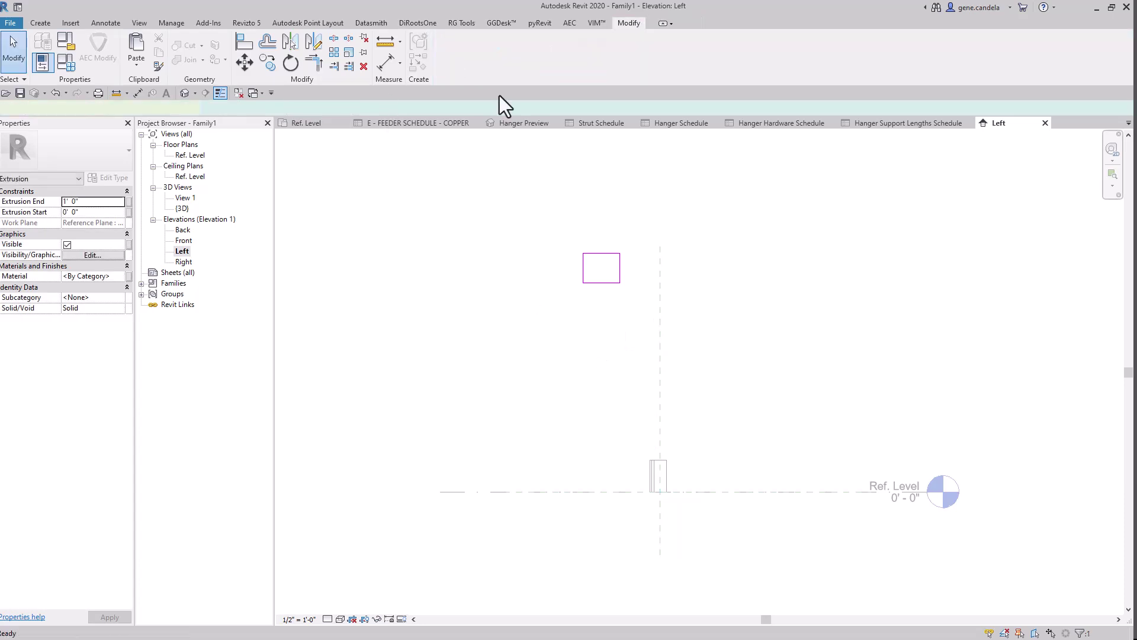
left_click(190, 155)
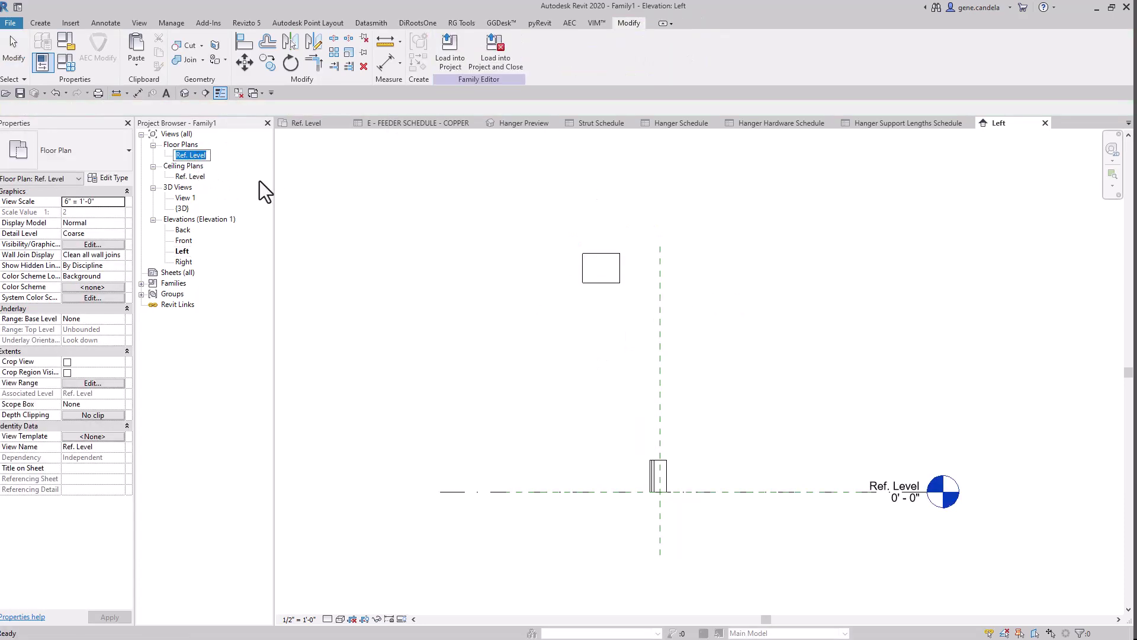
key("Escape")
Open the Ref. Level plan and show its Floor Plan properties.
double_click(190, 155)
scroll(743, 272, "down", 5)
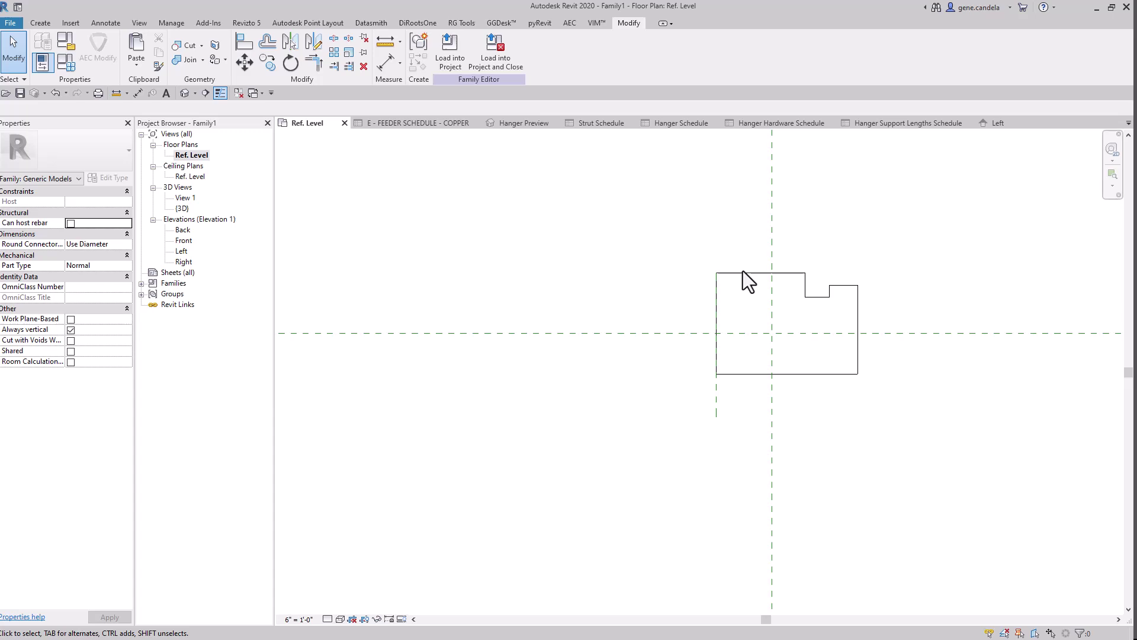
middle_click_drag(793, 253, 747, 337)
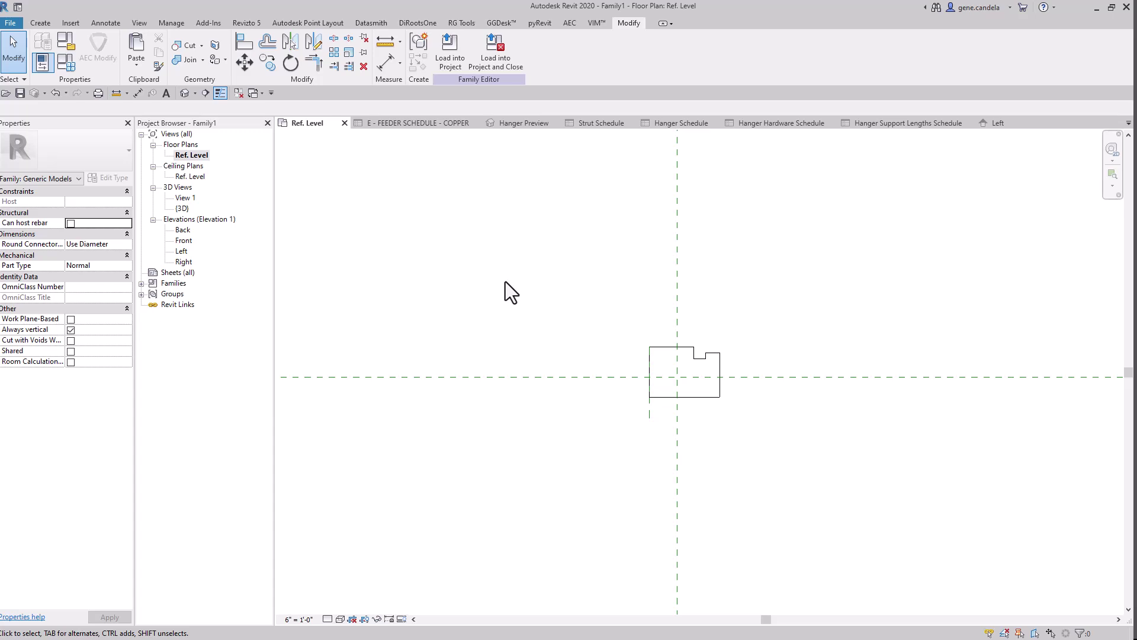
left_click(57, 179)
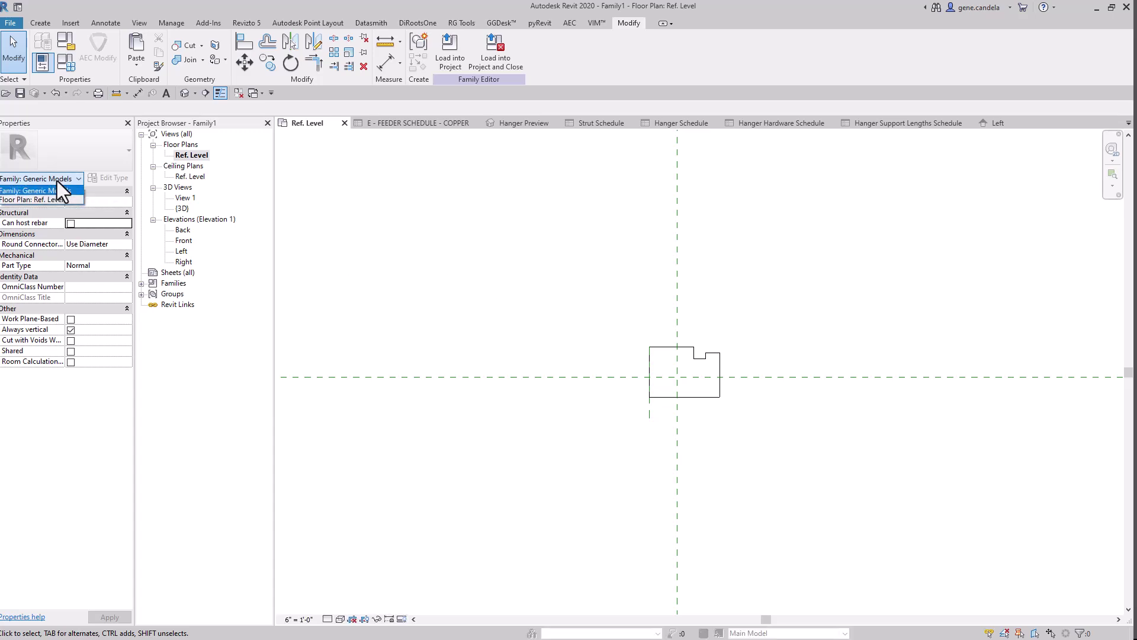
left_click(30, 200)
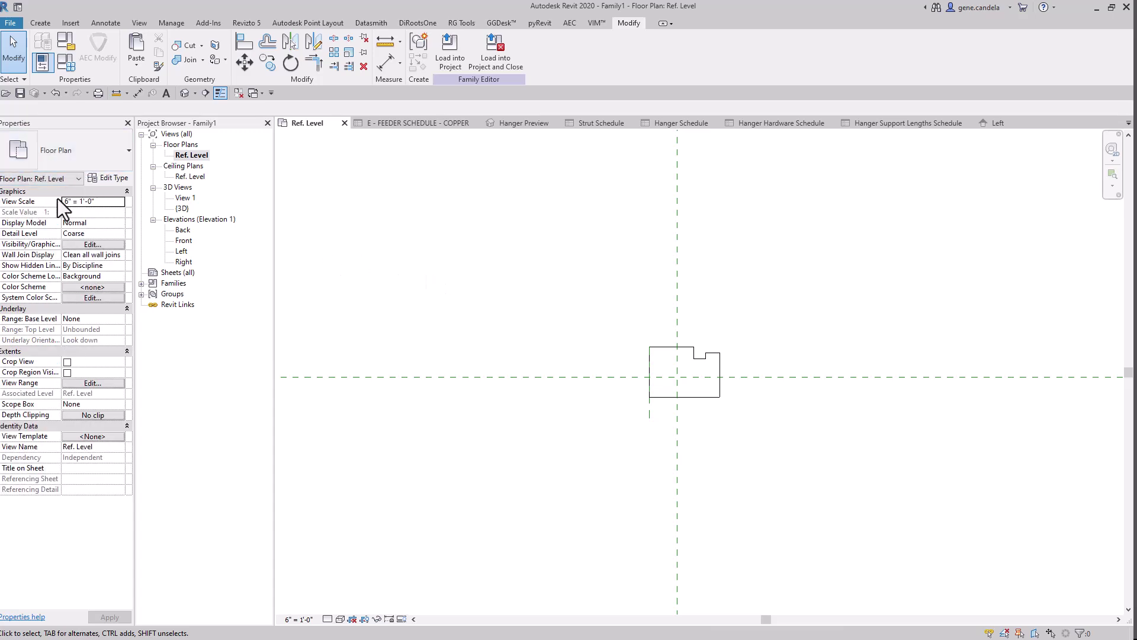
Set the view range Top offset to 30' 0" and Cut plane offset to 29' 0".
left_click(86, 382)
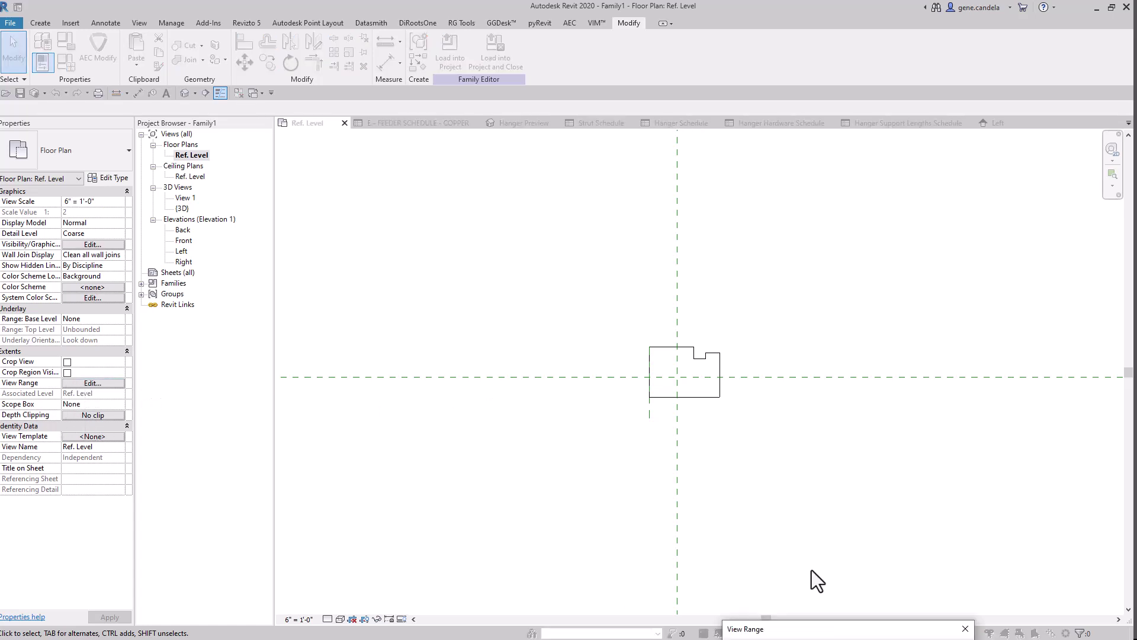
left_click_drag(714, 332, 662, 332)
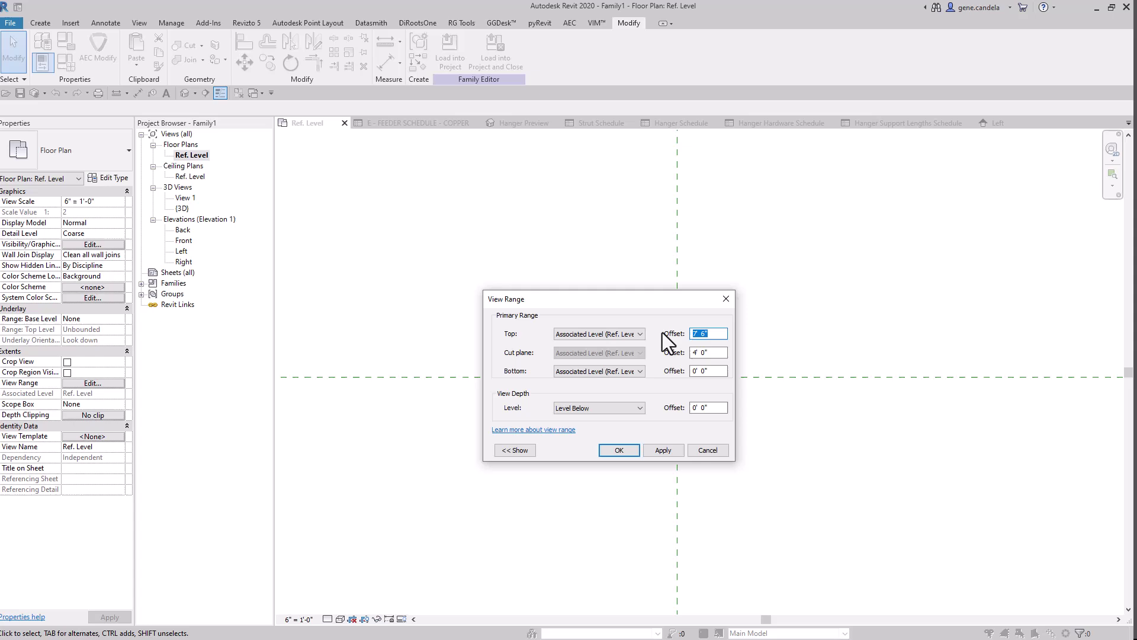
type("30")
key("Tab")
type("29")
left_click(614, 450)
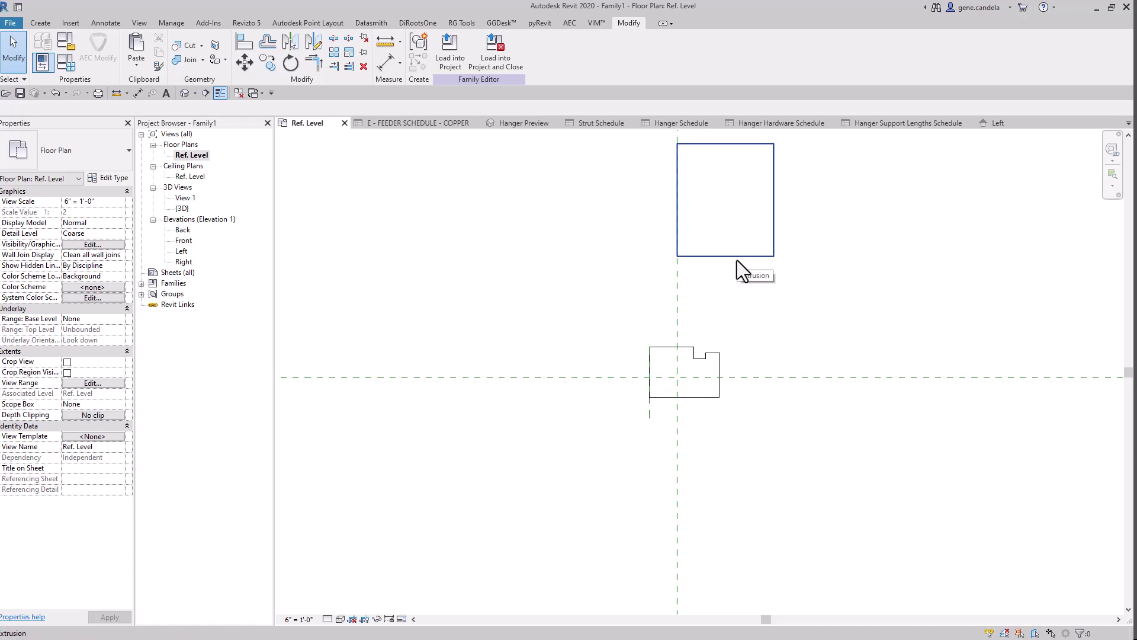
scroll(723, 311, "down", 1)
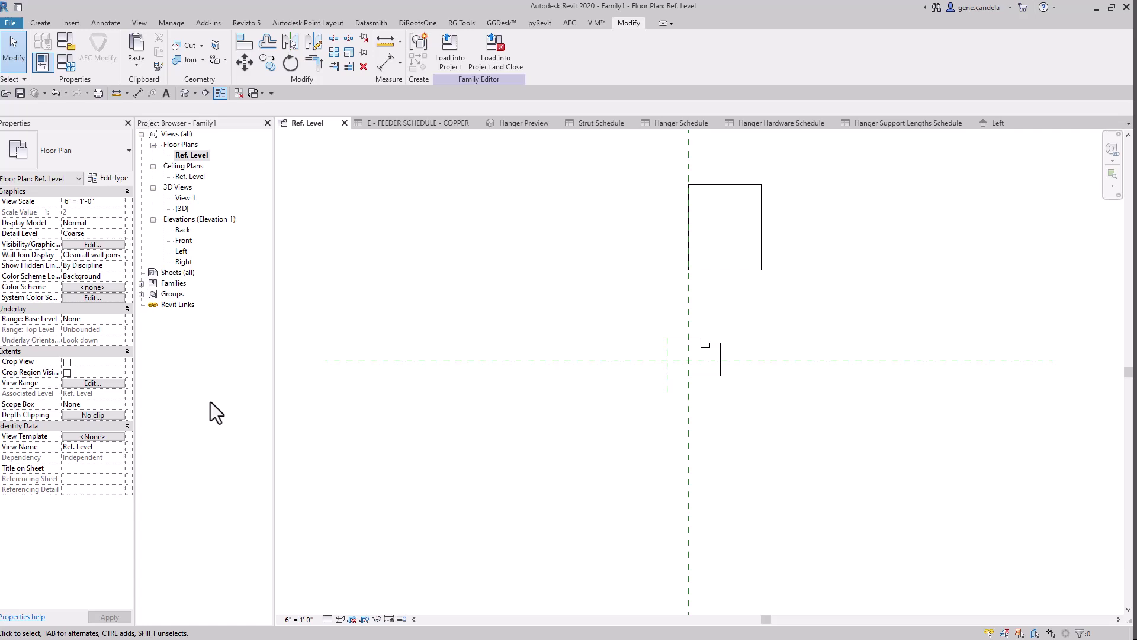
left_click(89, 405)
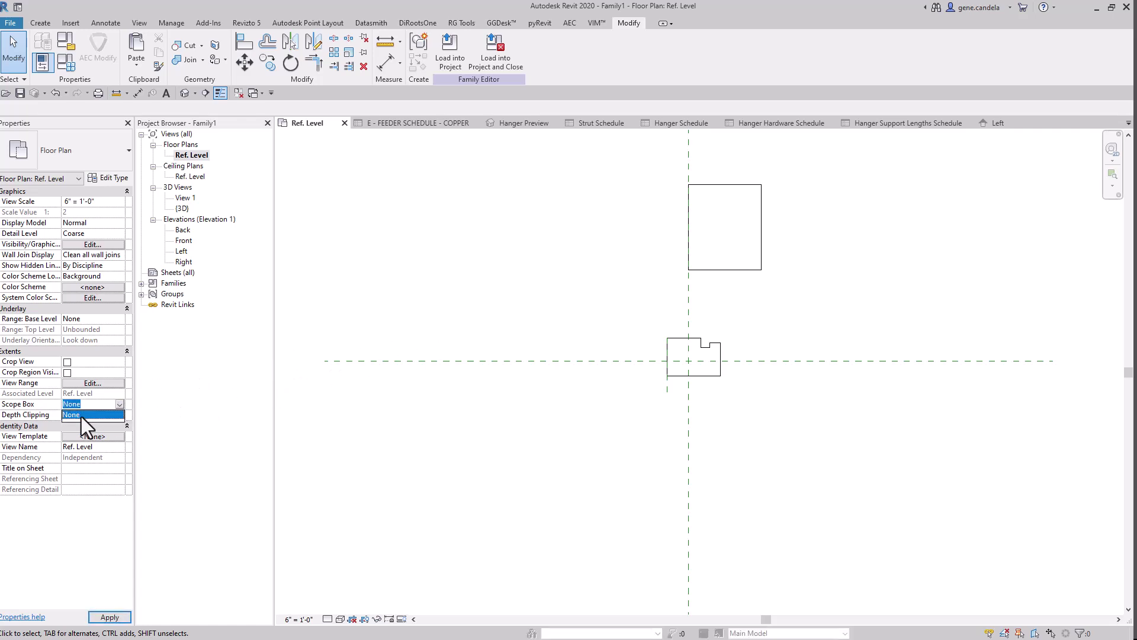
Leave Scope Box at None, open the default 3D view, and enable its Section Box.
left_click(120, 405)
left_click(184, 93)
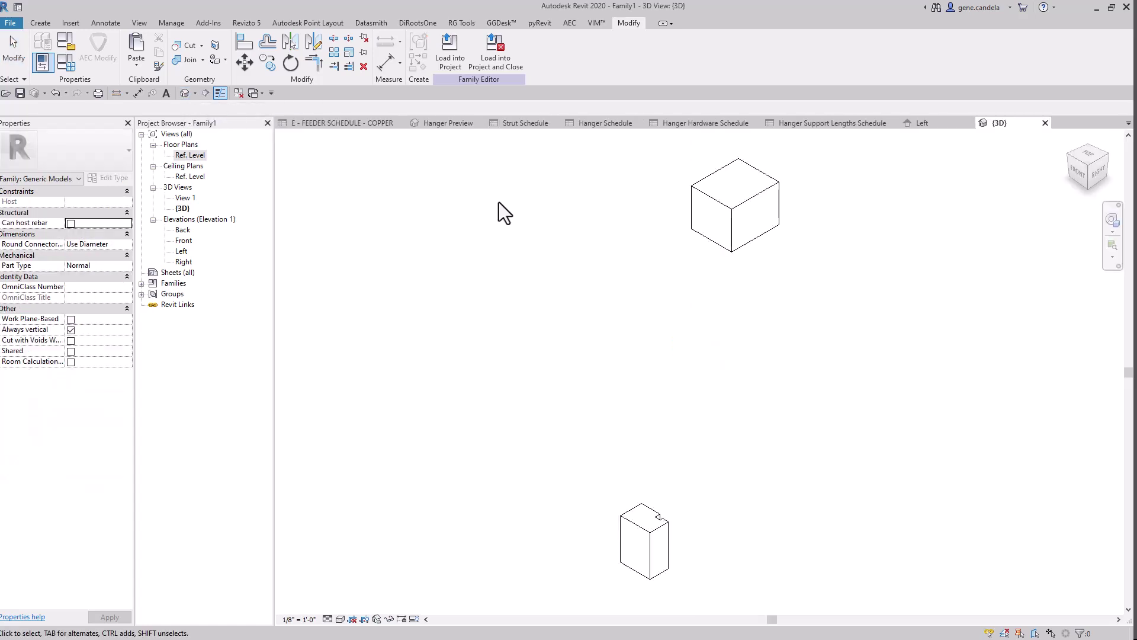
left_click(26, 182)
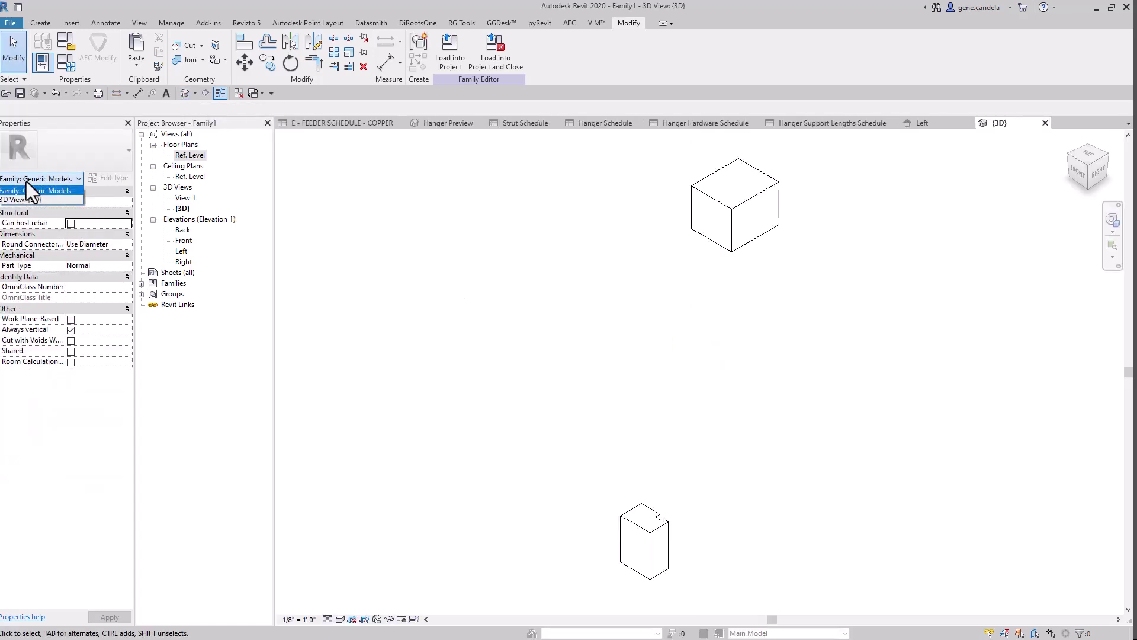
left_click(33, 201)
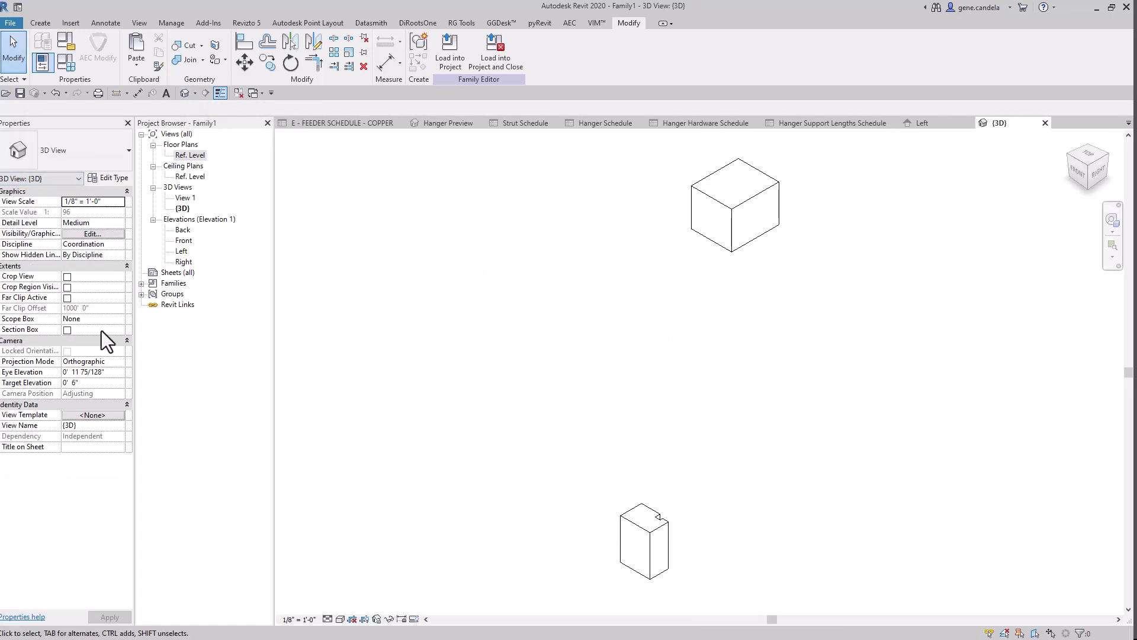
left_click(68, 330)
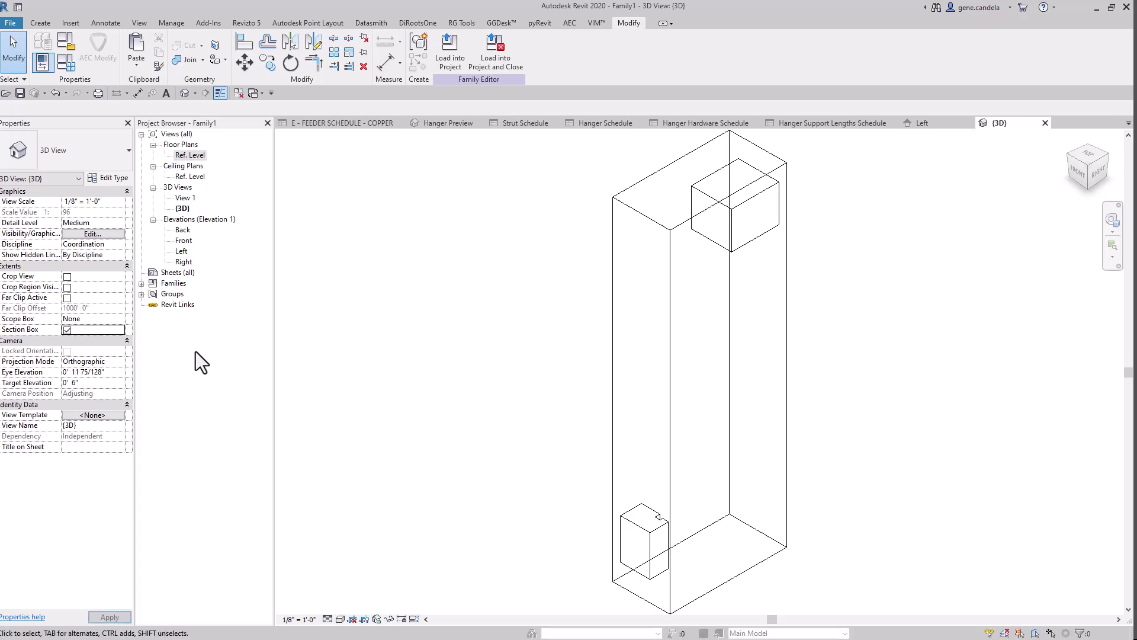
Adjust the section box extents around both extrusions and orbit to inspect them.
left_click(786, 358)
left_click(782, 290)
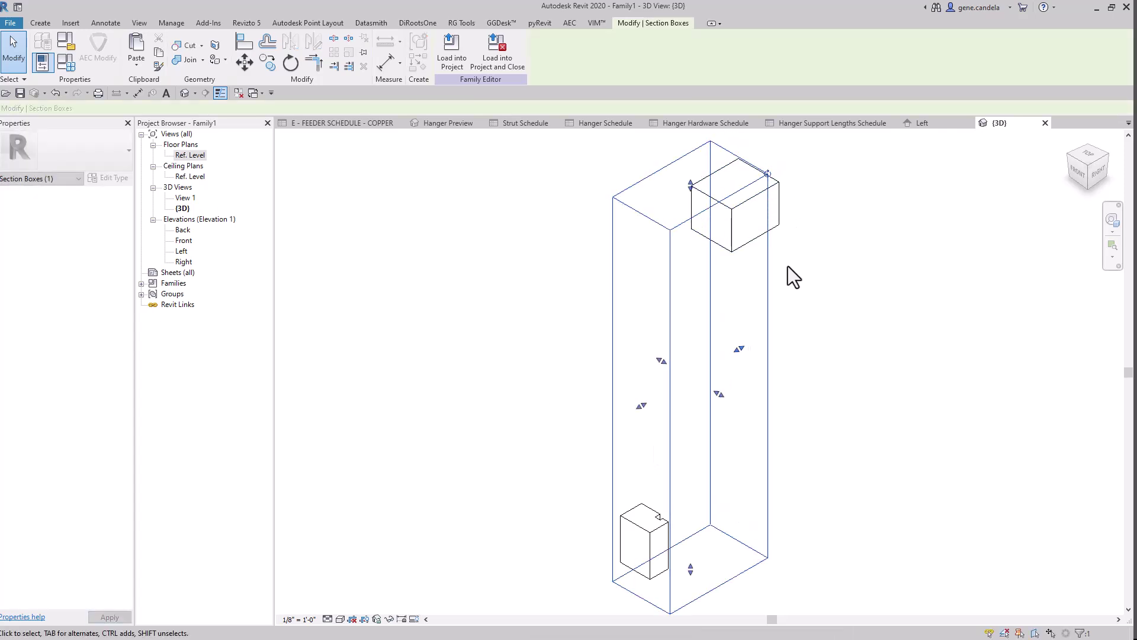
middle_click_drag(755, 379, 801, 344, "shift")
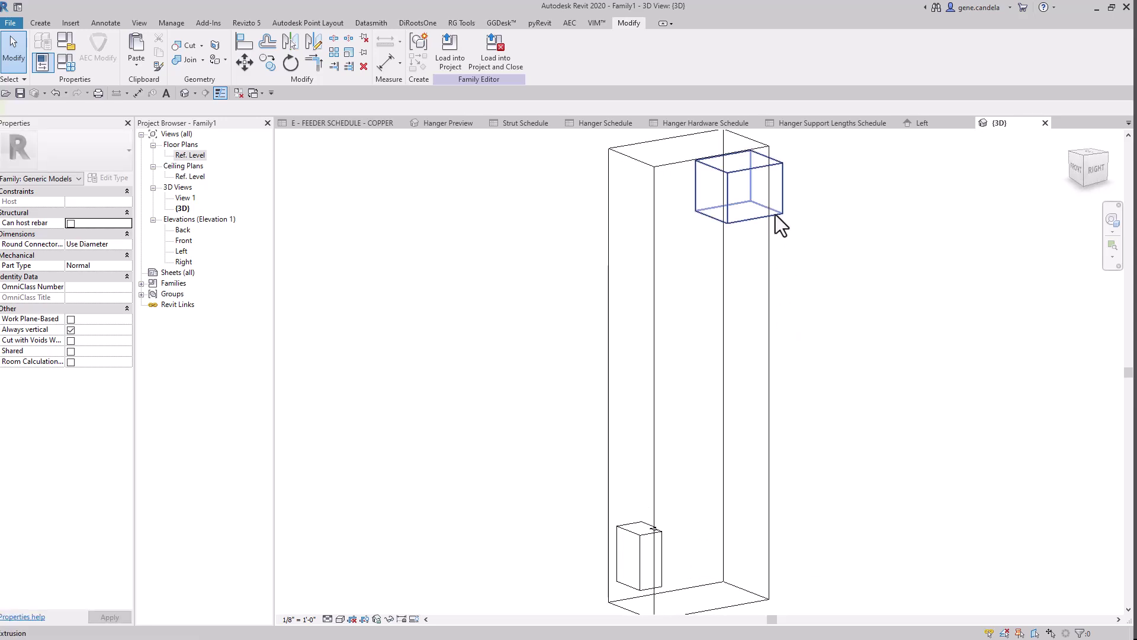
scroll(808, 308, "down", 1)
scroll(810, 308, "up", 1)
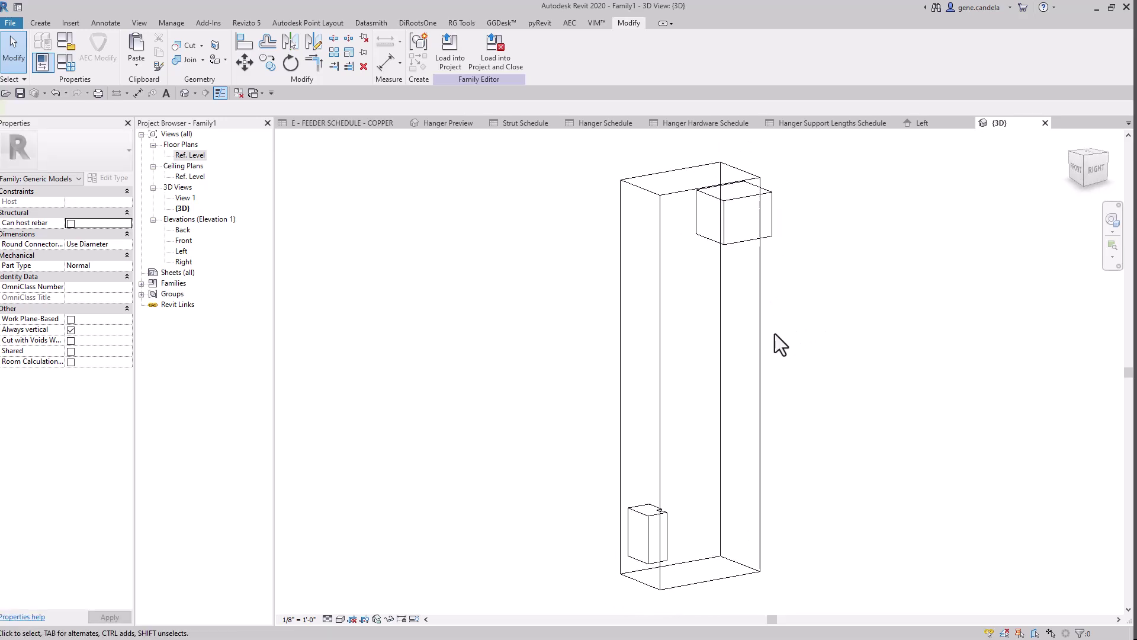
left_click(759, 334)
left_click_drag(734, 372, 708, 386)
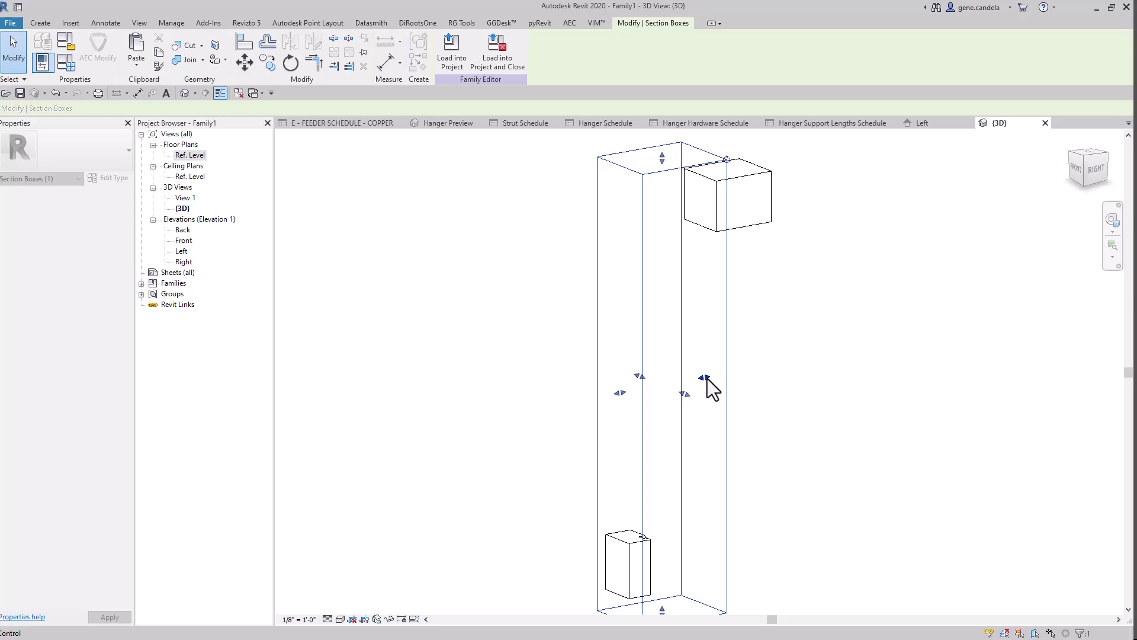
left_click(787, 328)
middle_click_drag(762, 318, 831, 381, "shift")
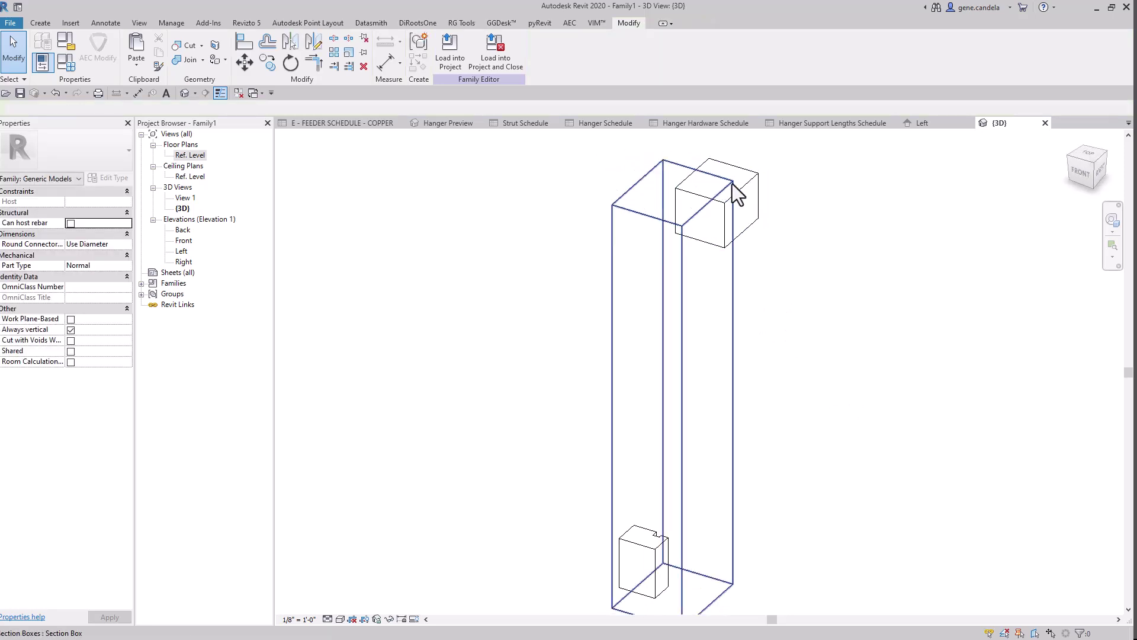